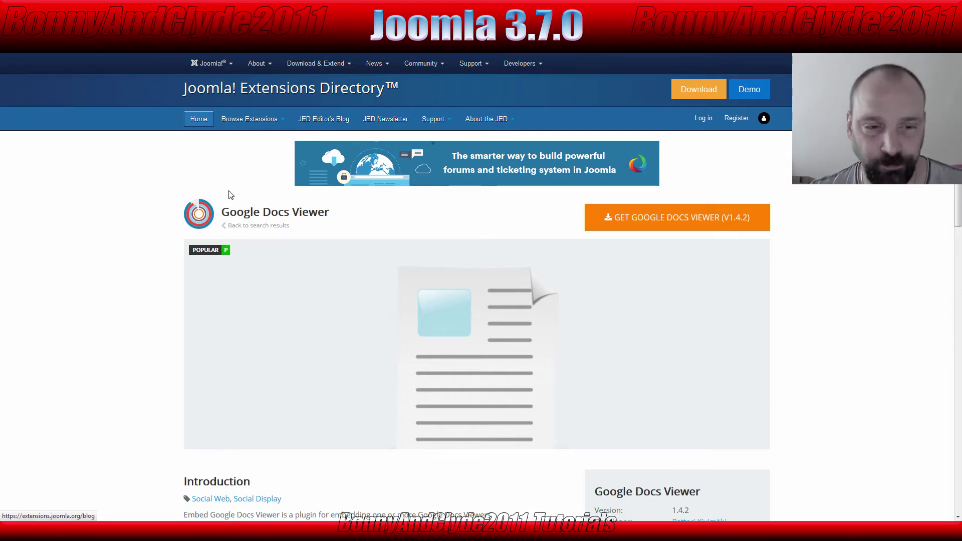
Note the plugin's version 1.4.2 and open its documentation, the petkivim/embed-google-docs GitHub repository
{"action": "scroll", "coordinate": [168, 244], "scroll_direction": "down", "scroll_amount": 1}
{"action": "scroll", "coordinate": [169, 243], "scroll_direction": "down", "scroll_amount": 4}
{"action": "scroll", "coordinate": [149, 250], "scroll_direction": "down", "scroll_amount": 1}
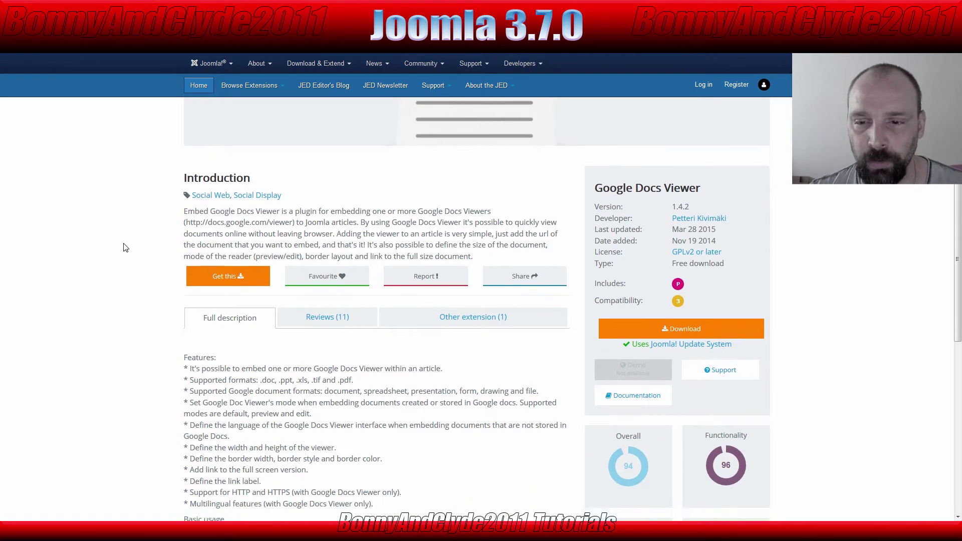
{"action": "scroll", "coordinate": [126, 248], "scroll_direction": "down", "scroll_amount": 1}
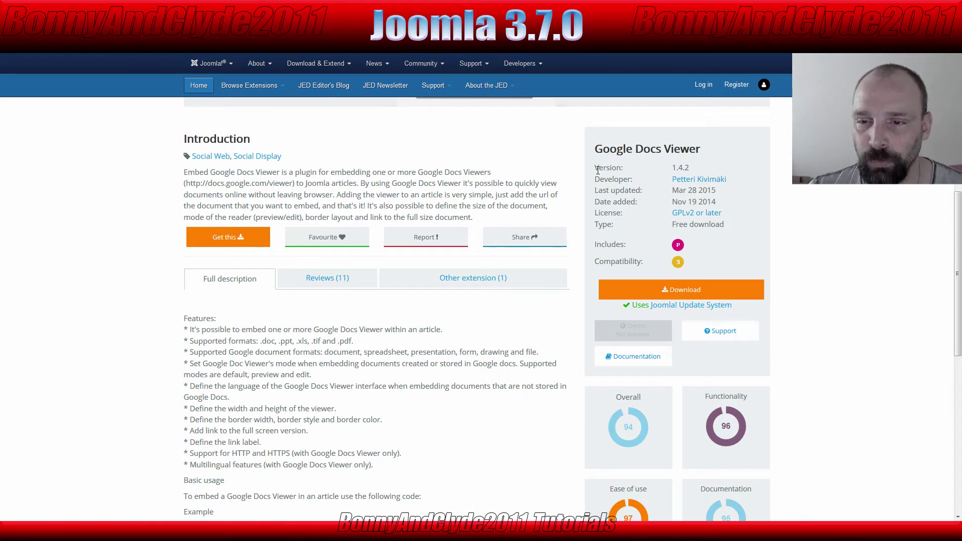
{"action": "left_click_drag", "start_coordinate": [672, 167], "coordinate": [694, 171]}
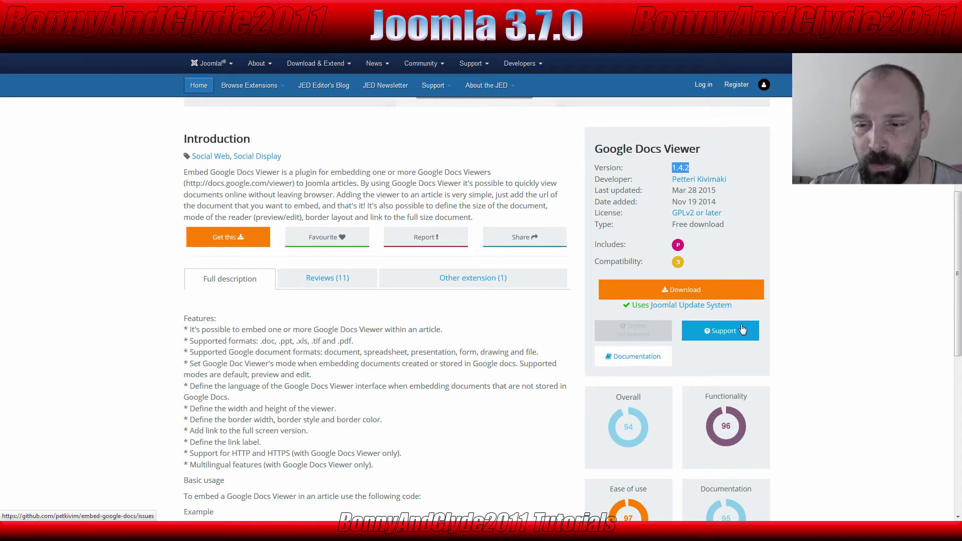
{"action": "left_click", "coordinate": [635, 362]}
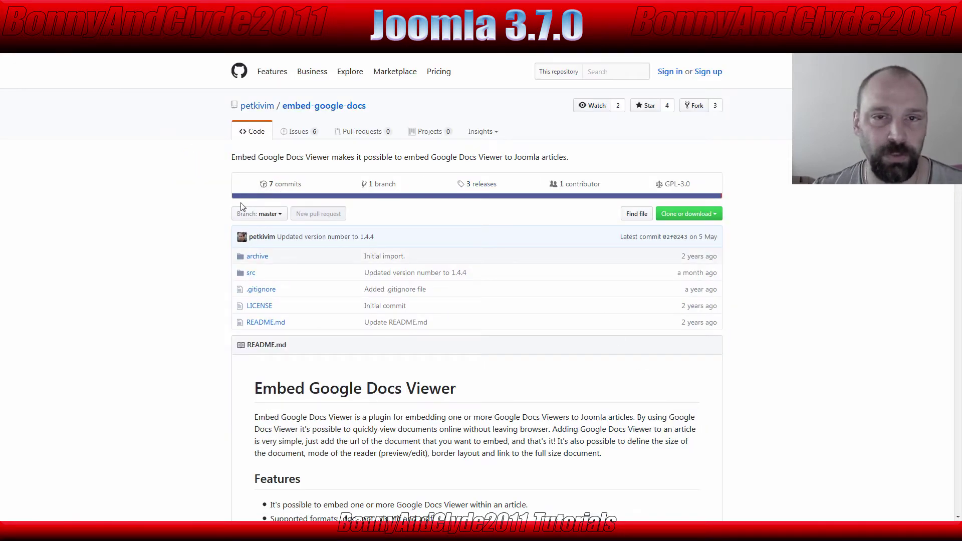
Read through the README's {google_docs} Syntax section, noting the document_url parameter
{"action": "scroll", "coordinate": [145, 227], "scroll_direction": "down", "scroll_amount": 2}
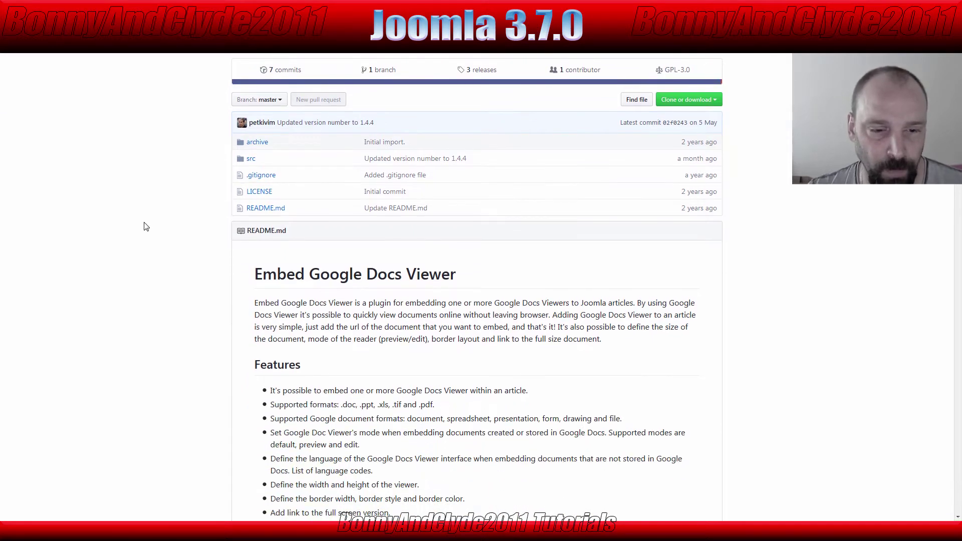
{"action": "scroll", "coordinate": [145, 226], "scroll_direction": "down", "scroll_amount": 1}
{"action": "scroll", "coordinate": [150, 235], "scroll_direction": "down", "scroll_amount": 2}
{"action": "mouse_move", "coordinate": [260, 193]}
{"action": "left_mouse_down"}
{"action": "mouse_move", "coordinate": [372, 258]}
{"action": "mouse_move", "coordinate": [489, 373]}
{"action": "mouse_move", "coordinate": [614, 398]}
{"action": "left_mouse_up"}
{"action": "left_click", "coordinate": [614, 399]}
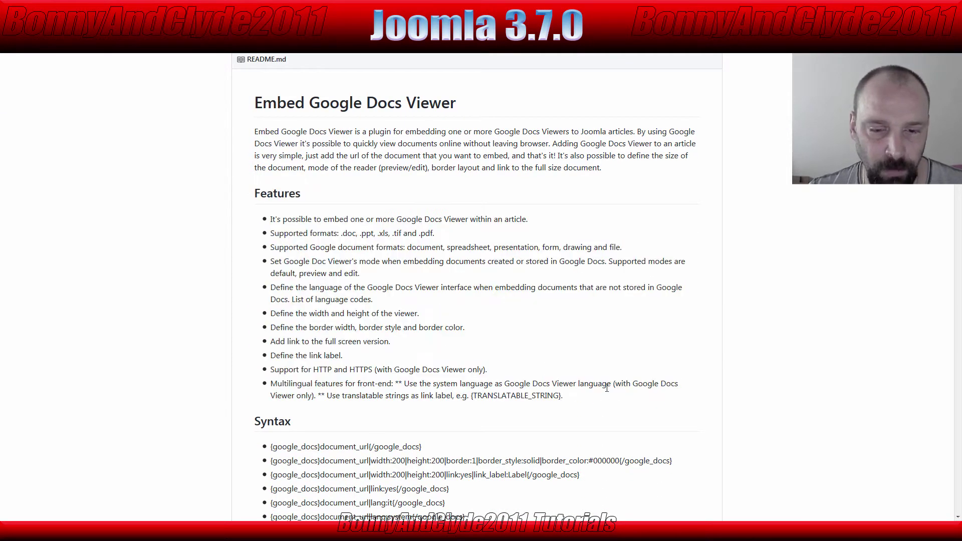
{"action": "scroll", "coordinate": [270, 206], "scroll_direction": "down", "scroll_amount": 4}
{"action": "mouse_move", "coordinate": [255, 193]}
{"action": "left_mouse_down"}
{"action": "mouse_move", "coordinate": [387, 228]}
{"action": "mouse_move", "coordinate": [468, 301]}
{"action": "mouse_move", "coordinate": [477, 324]}
{"action": "left_mouse_up"}
{"action": "left_click", "coordinate": [478, 323]}
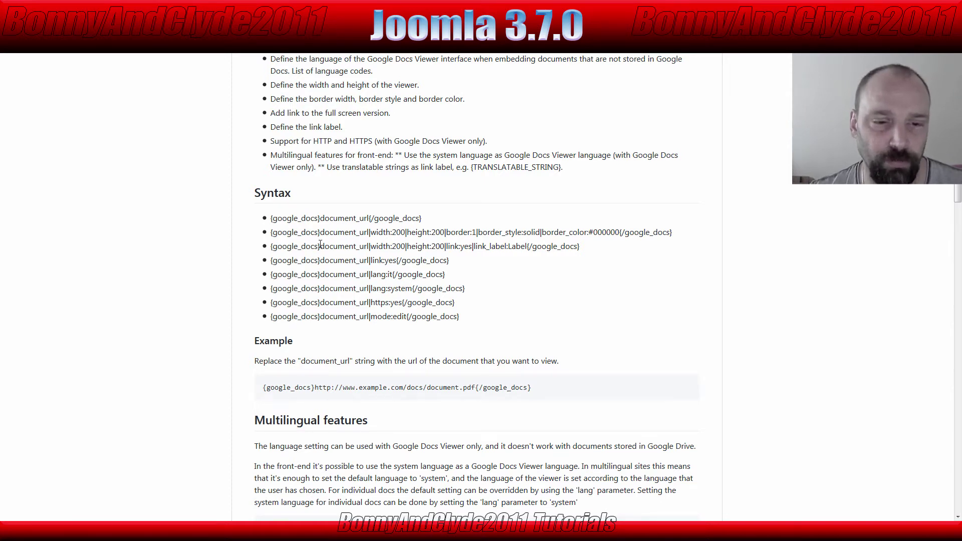
{"action": "left_click_drag", "start_coordinate": [320, 246], "coordinate": [369, 247]}
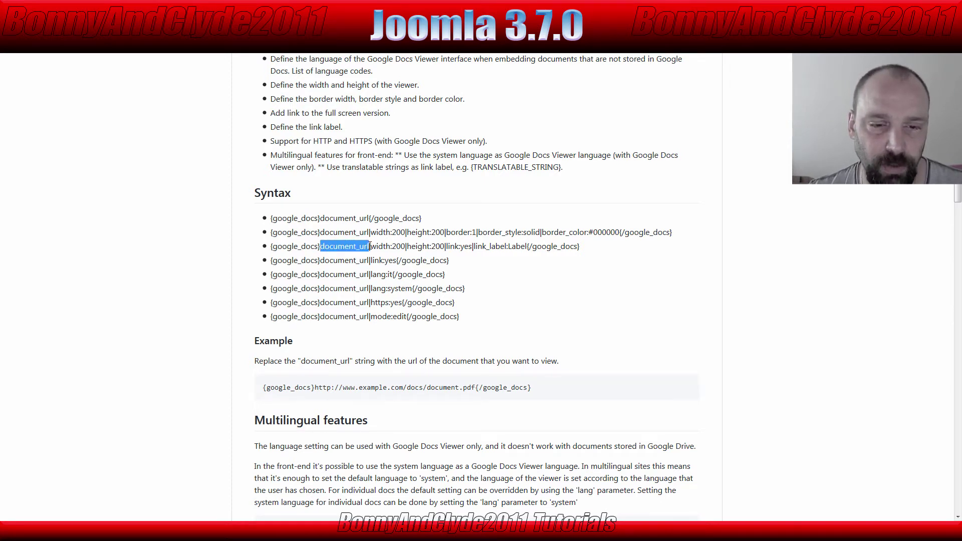
{"action": "left_click_drag", "start_coordinate": [430, 288], "coordinate": [454, 302]}
Look over the README's Border styles section, then scroll back to the top
{"action": "scroll", "coordinate": [336, 210], "scroll_direction": "down", "scroll_amount": 5}
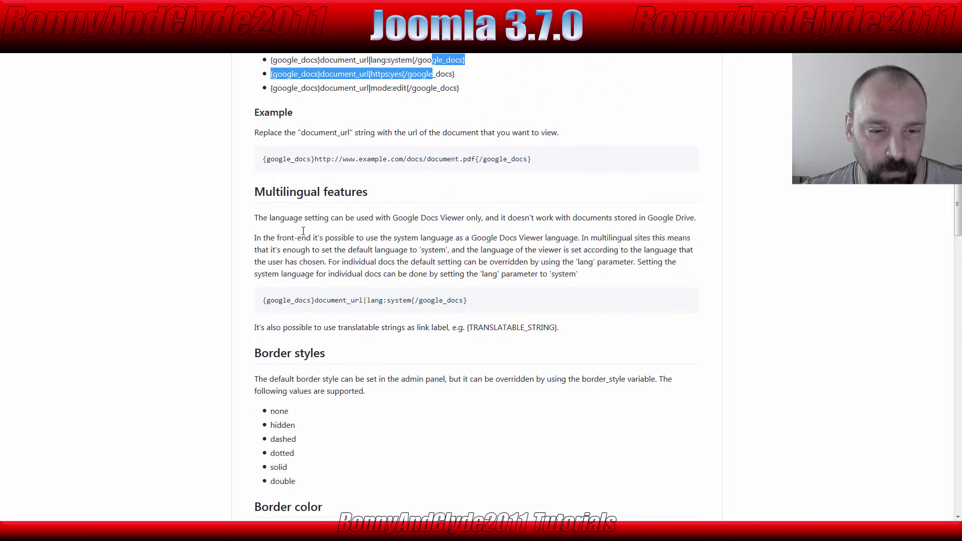
{"action": "scroll", "coordinate": [336, 211], "scroll_direction": "down", "scroll_amount": 5}
{"action": "left_click_drag", "start_coordinate": [261, 125], "coordinate": [340, 130]}
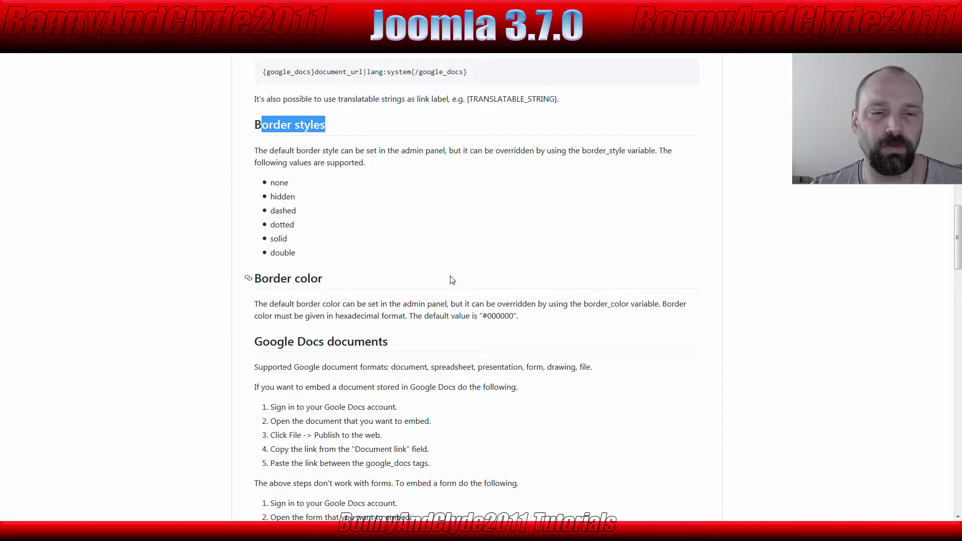
{"action": "scroll", "coordinate": [451, 280], "scroll_direction": "up", "scroll_amount": 2}
{"action": "scroll", "coordinate": [451, 280], "scroll_direction": "up", "scroll_amount": 5}
{"action": "scroll", "coordinate": [450, 280], "scroll_direction": "up", "scroll_amount": 7}
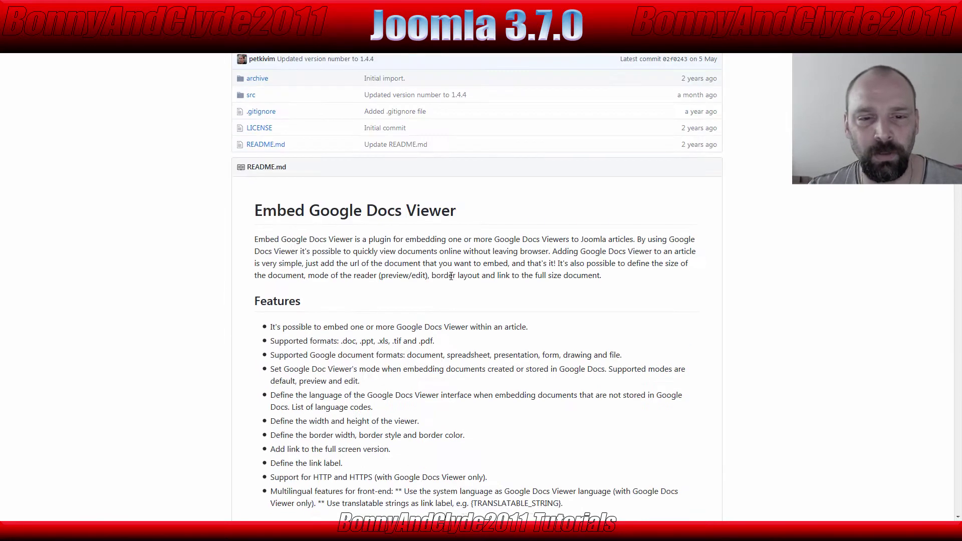
{"action": "scroll", "coordinate": [451, 280], "scroll_direction": "up", "scroll_amount": 3}
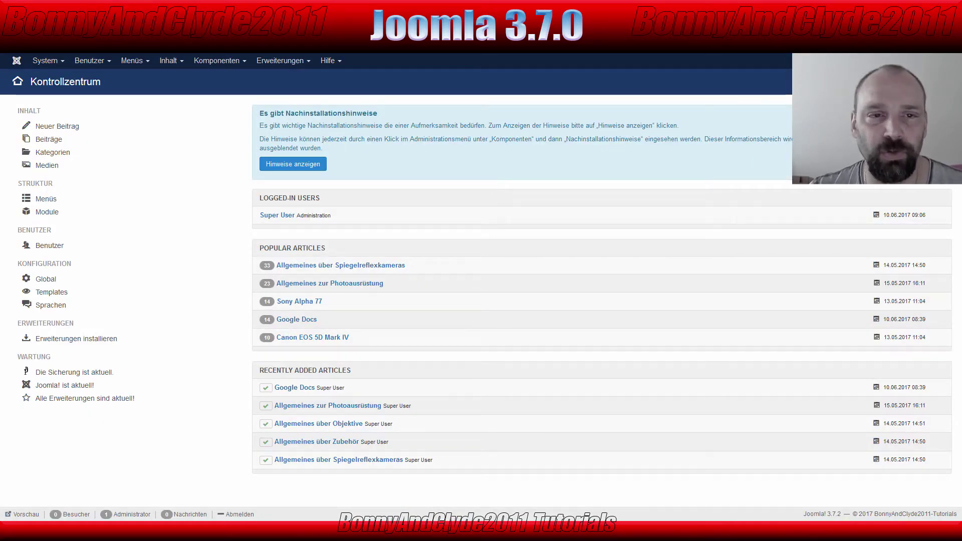
Install the embed_google_docs_viewer-1.4.4.zip package through Extensions > Manage > Install
{"action": "left_click", "coordinate": [281, 61]}
{"action": "mouse_move", "coordinate": [277, 77]}
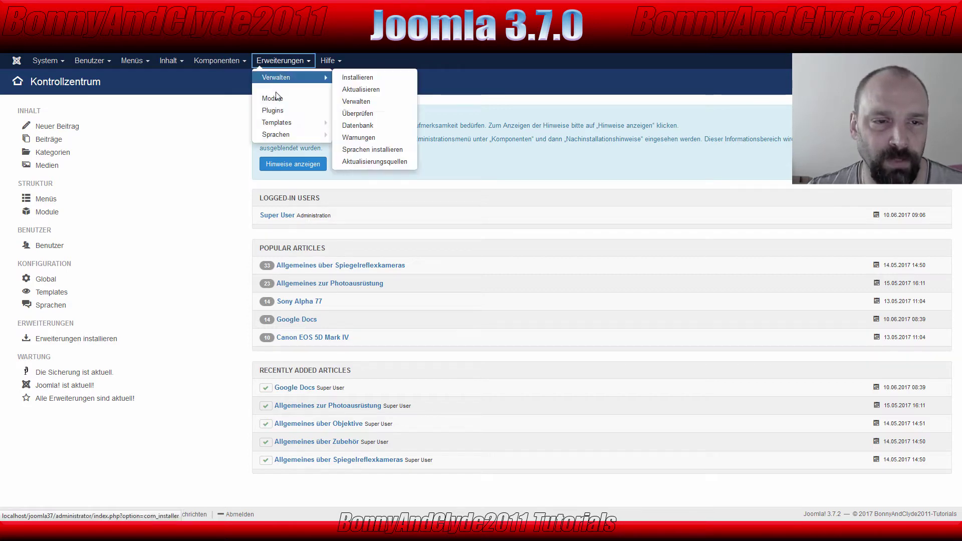
{"action": "left_click", "coordinate": [379, 131]}
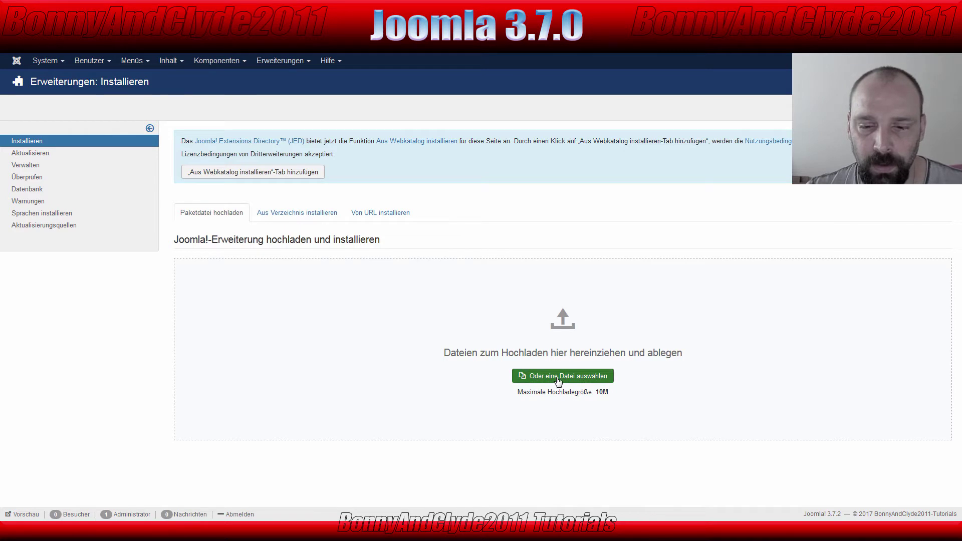
{"action": "left_click", "coordinate": [558, 379]}
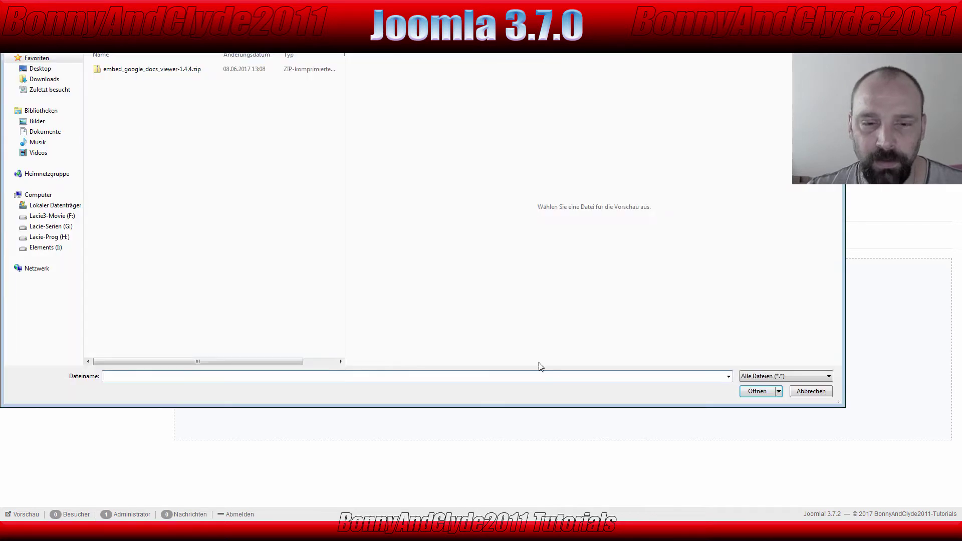
{"action": "left_click", "coordinate": [111, 74]}
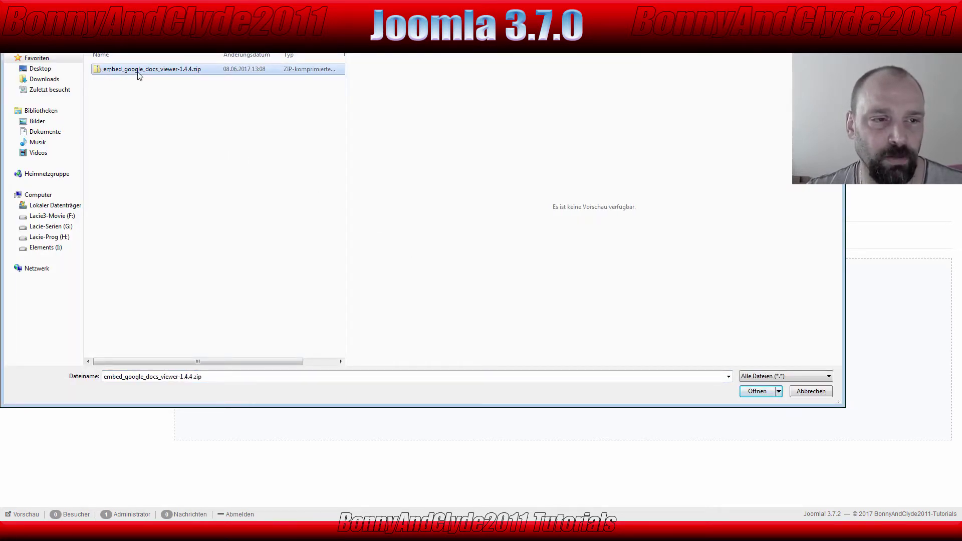
{"action": "double_click", "coordinate": [192, 71]}
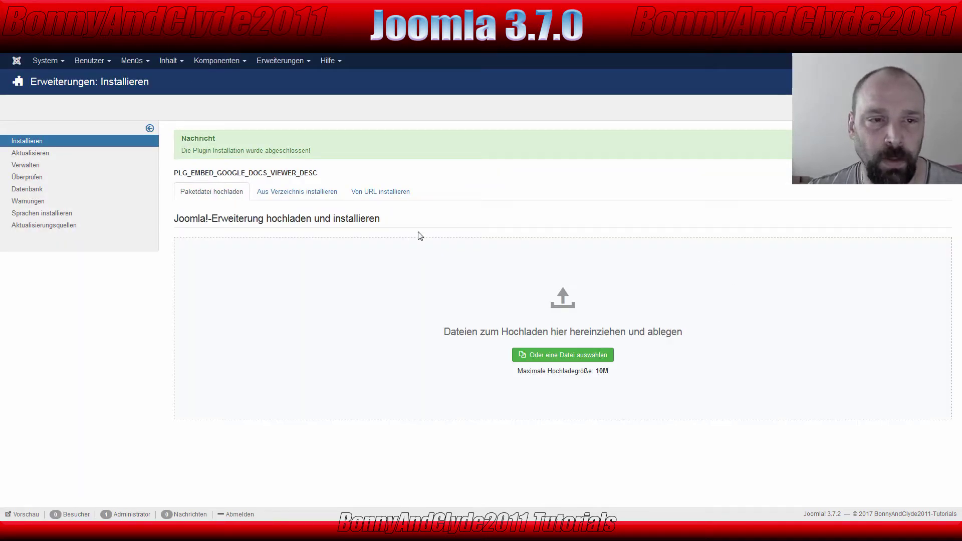
{"action": "left_click_drag", "start_coordinate": [182, 150], "coordinate": [321, 155]}
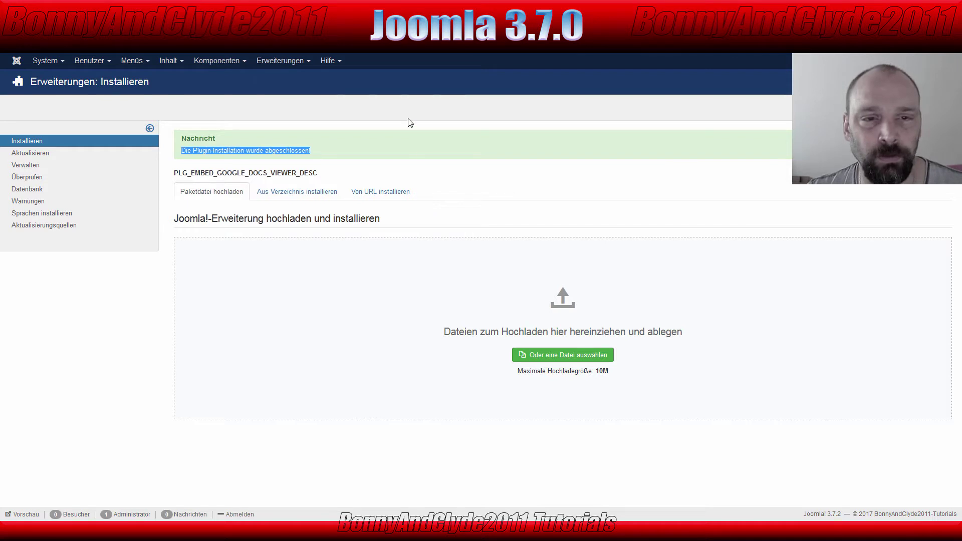
Filter the Plugins list by 'google' and open the Content - Embed Google Docs Viewer settings
{"action": "left_click", "coordinate": [283, 65]}
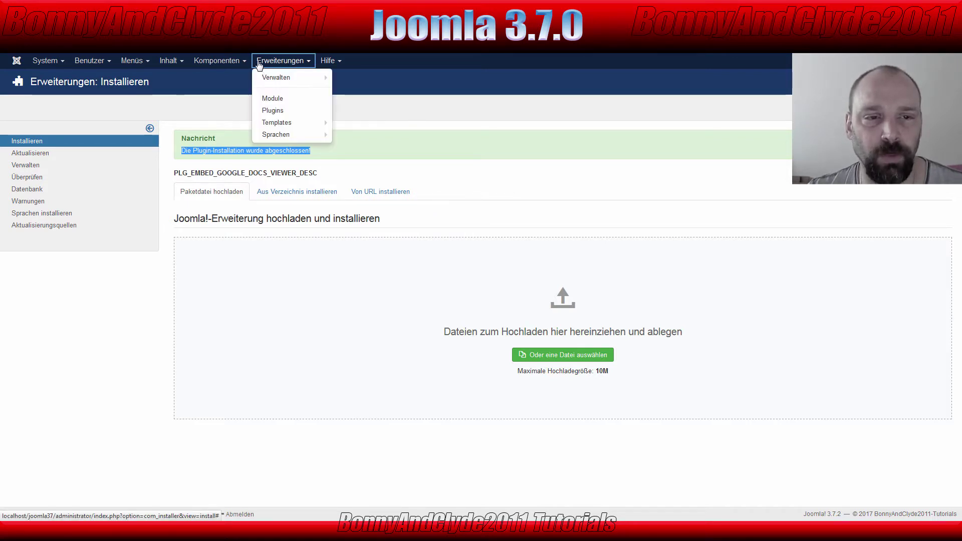
{"action": "left_click", "coordinate": [272, 111]}
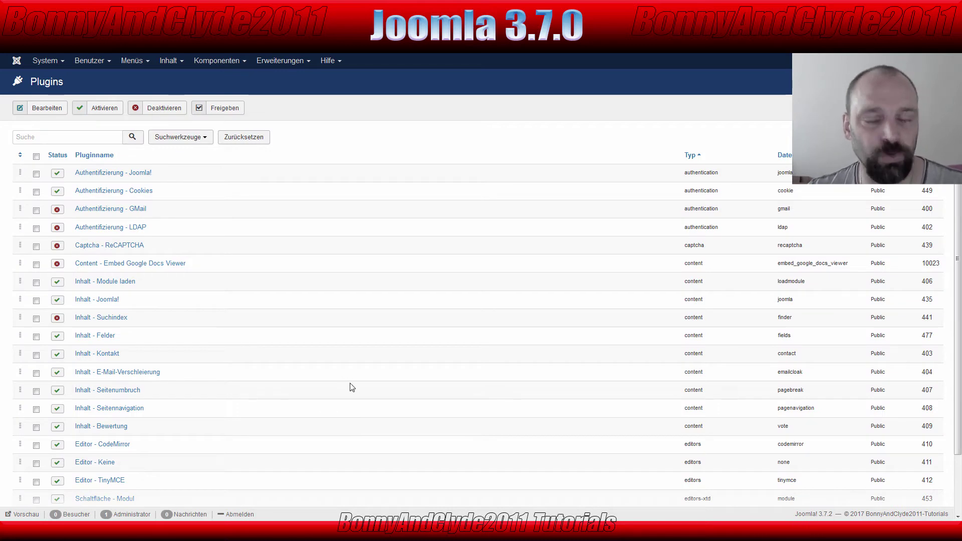
{"action": "left_click", "coordinate": [70, 139]}
{"action": "type", "text": "g"}
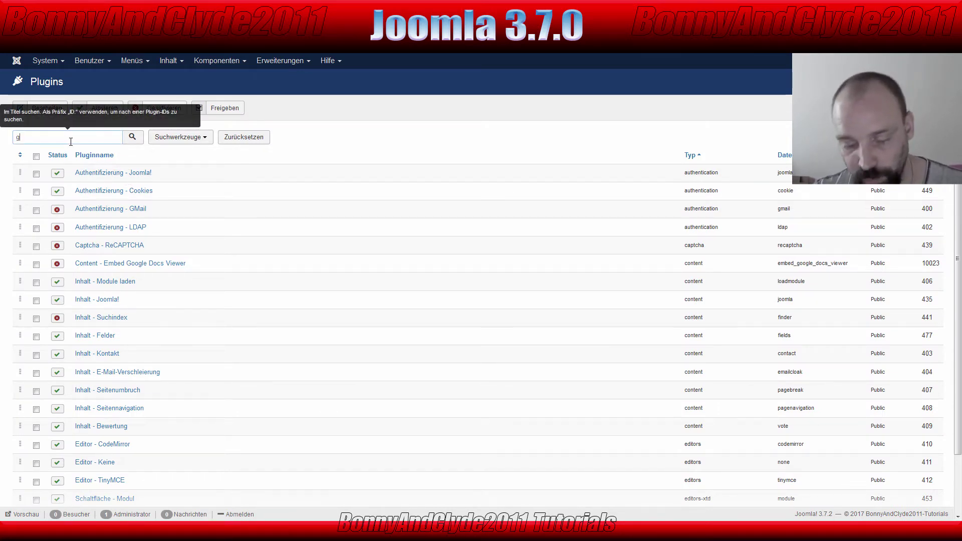
{"action": "type", "text": "oogle"}
{"action": "key", "text": "Return"}
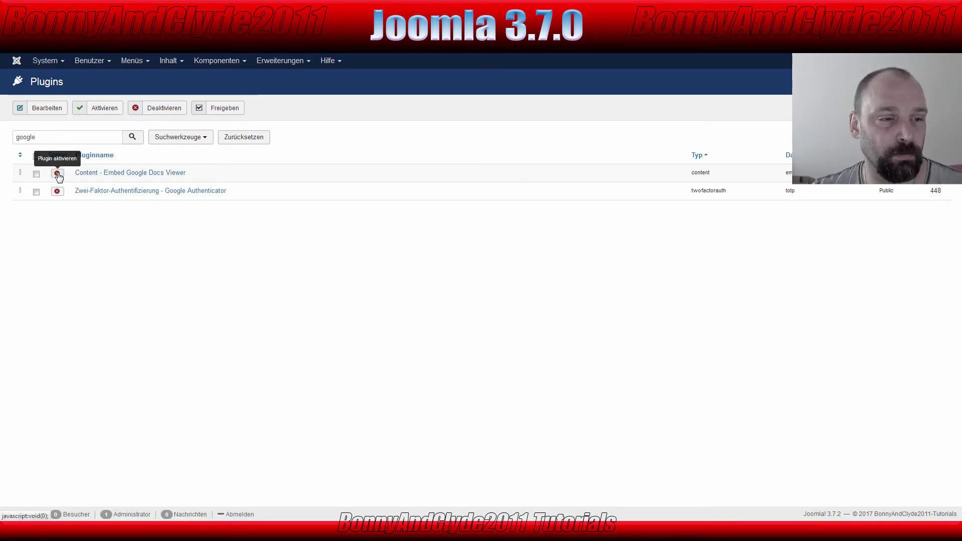
{"action": "left_click", "coordinate": [56, 175]}
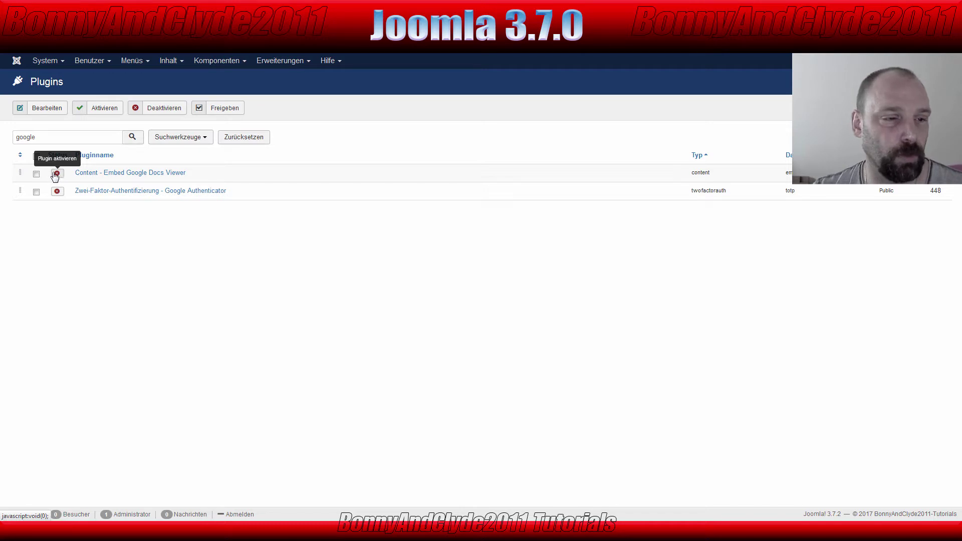
{"action": "left_click", "coordinate": [114, 173]}
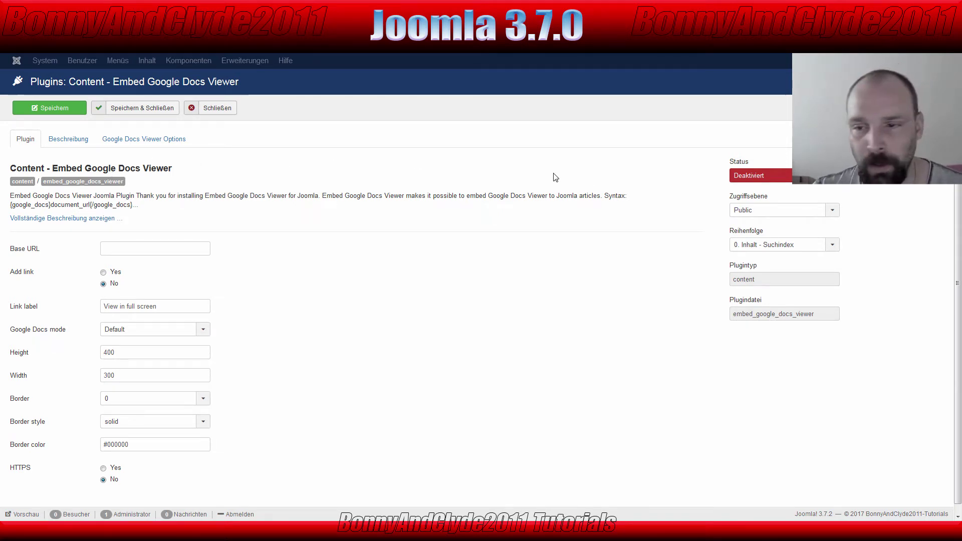
Switch the plugin's Status from Deaktiviert to Aktiviert
{"action": "left_click", "coordinate": [739, 173]}
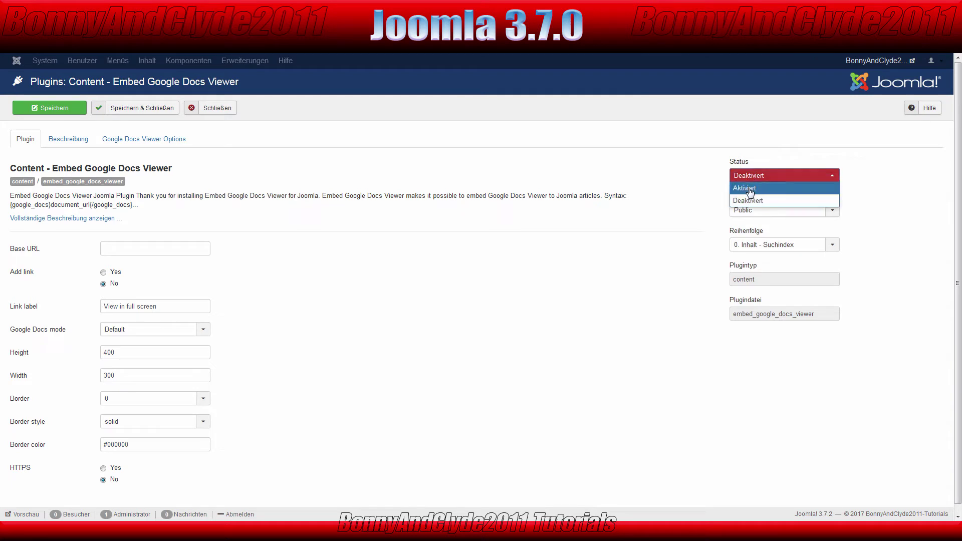
{"action": "left_click", "coordinate": [743, 189]}
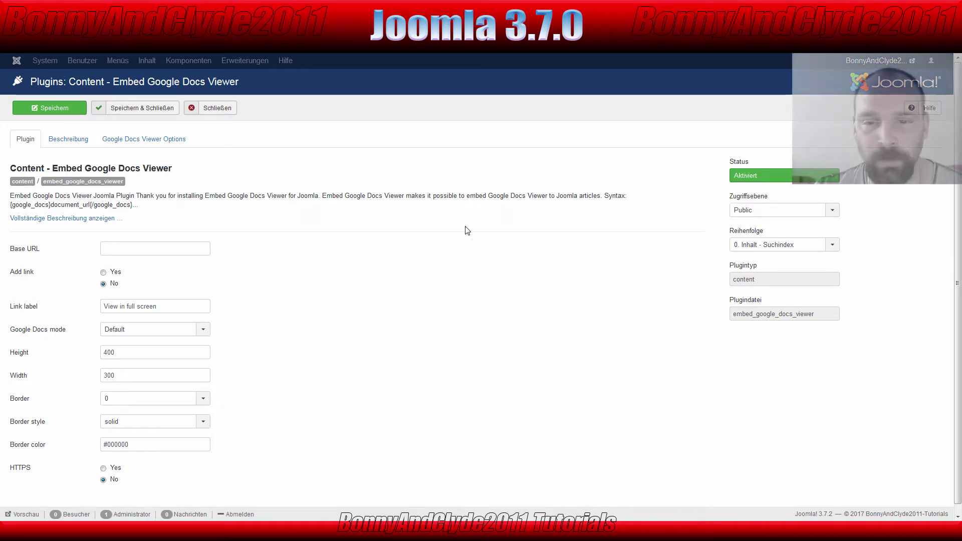
{"action": "scroll", "coordinate": [318, 230], "scroll_direction": "down", "scroll_amount": 1}
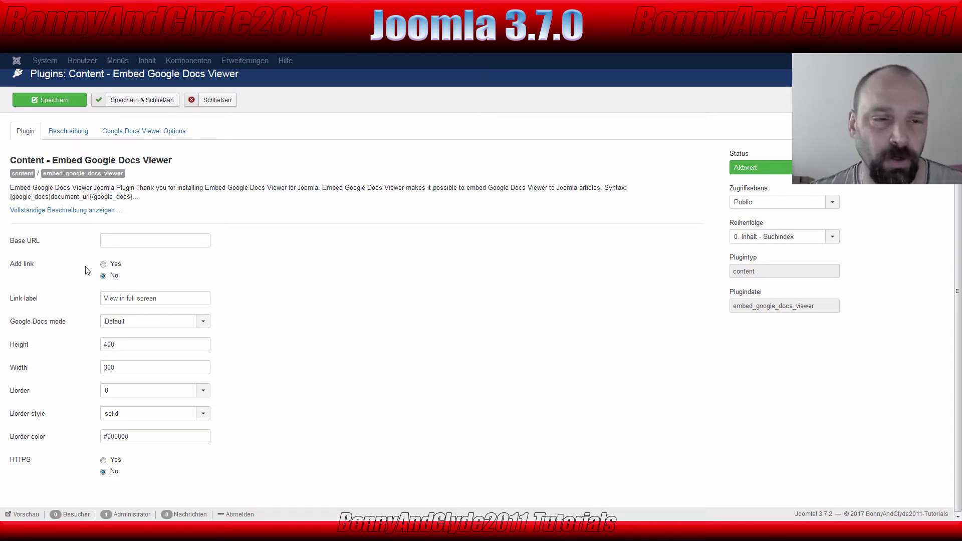
Turn on the full-screen link option and set the Google Docs mode to Preview
{"action": "left_click", "coordinate": [104, 264]}
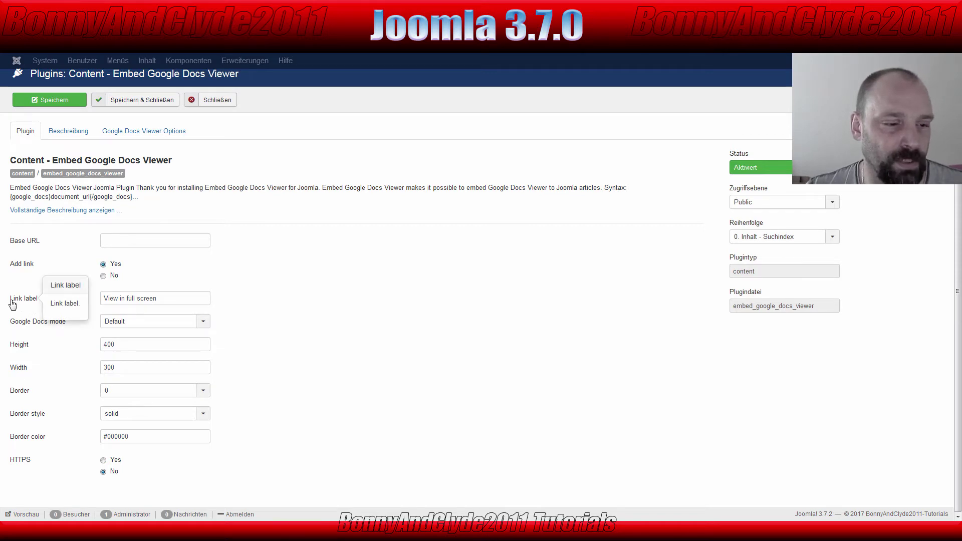
{"action": "left_click_drag", "start_coordinate": [107, 298], "coordinate": [188, 311]}
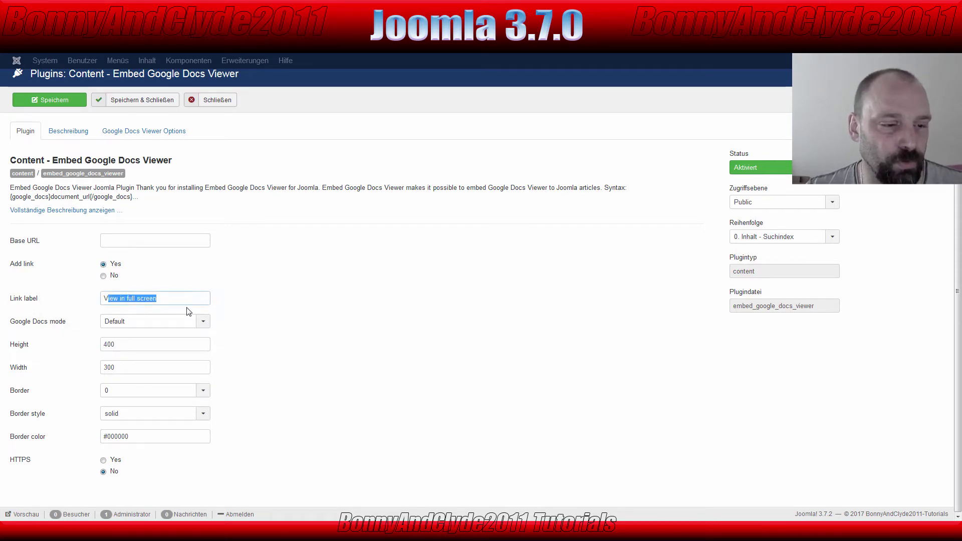
{"action": "left_click", "coordinate": [367, 355]}
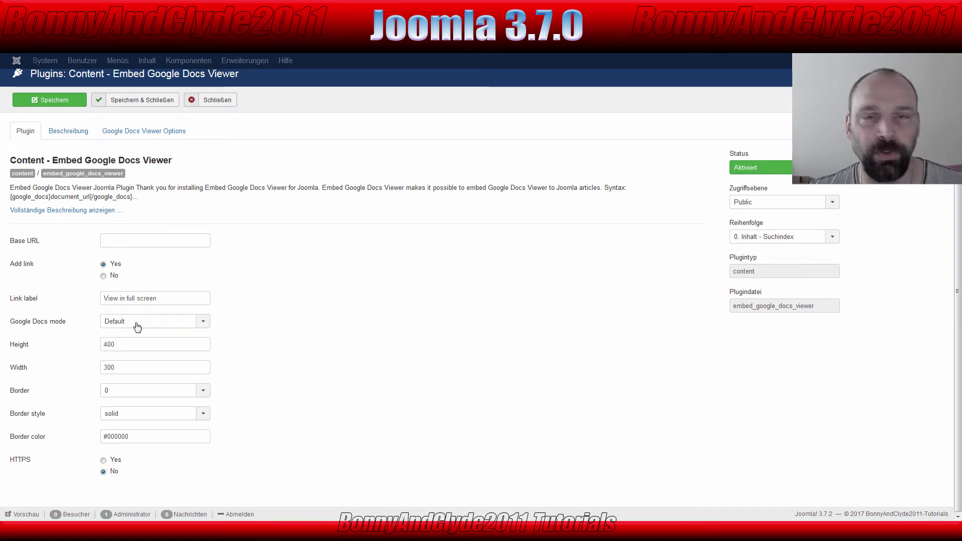
{"action": "left_click", "coordinate": [137, 327]}
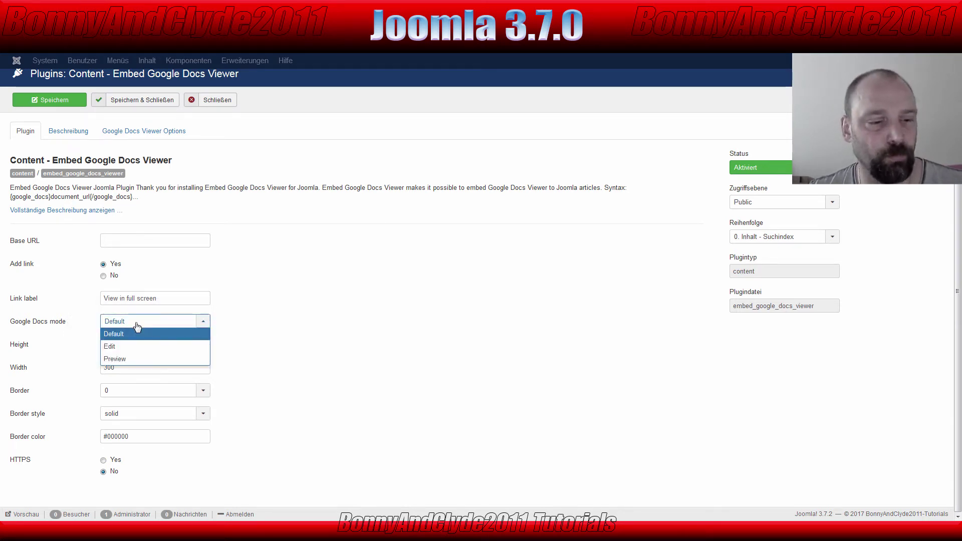
{"action": "left_click", "coordinate": [124, 361]}
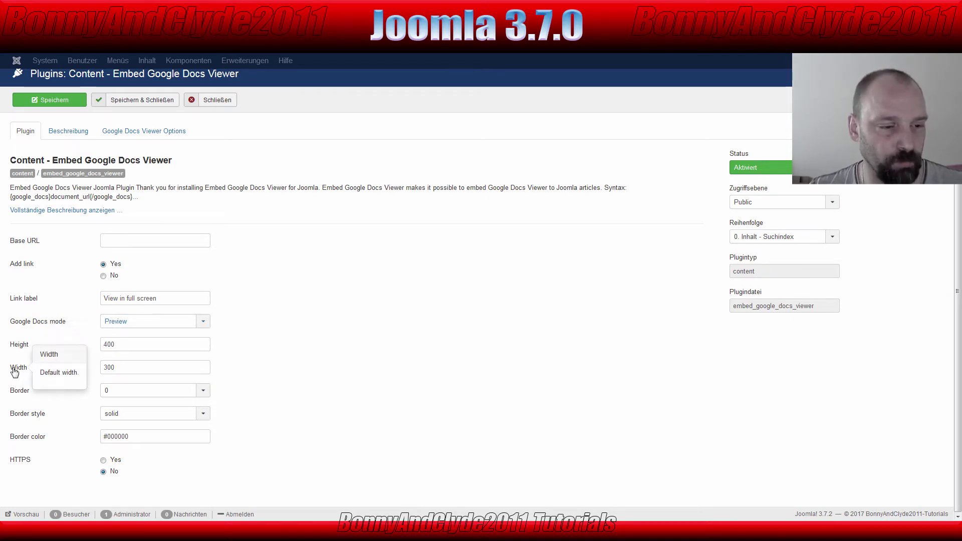
{"action": "mouse_move", "coordinate": [19, 367]}
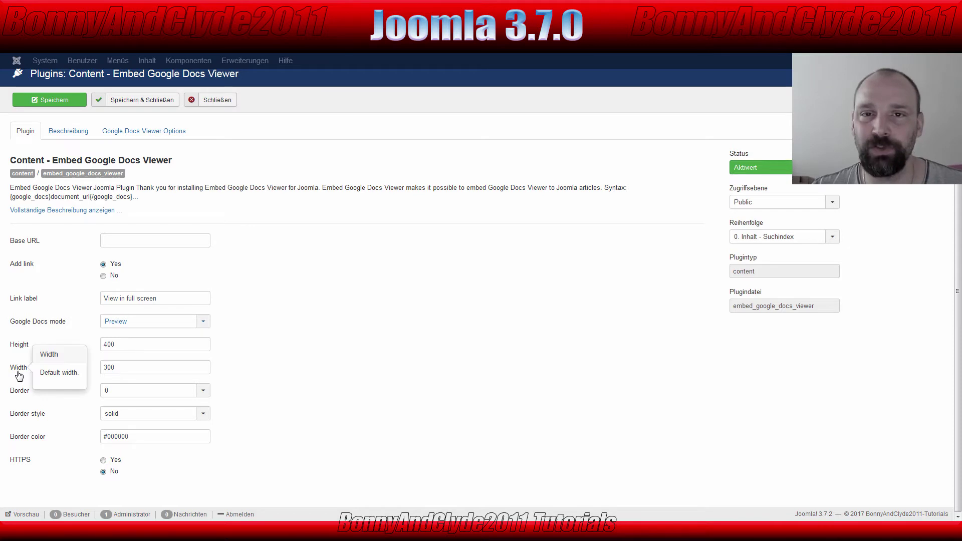
Change the embed width from 300 to 1080
{"action": "left_click", "coordinate": [131, 345]}
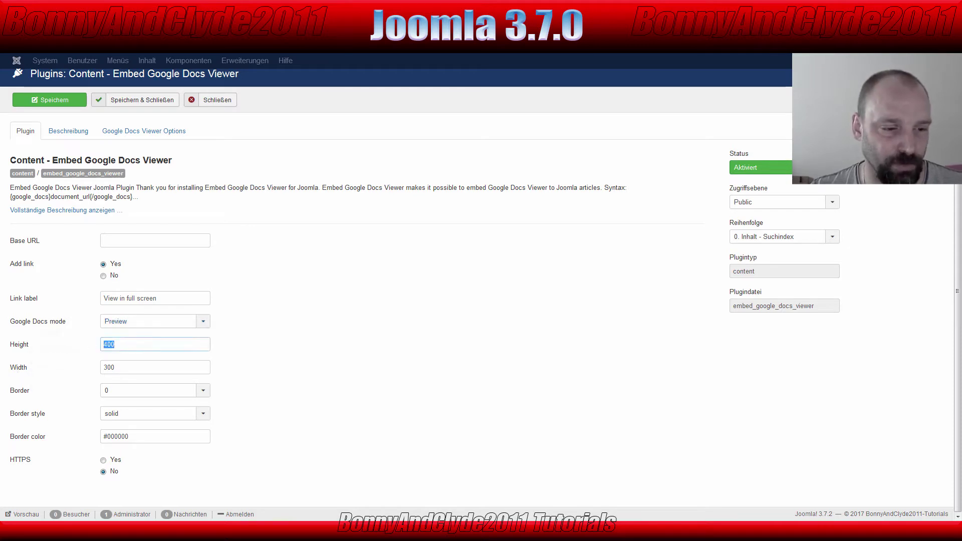
{"action": "double_click", "coordinate": [133, 369]}
{"action": "type", "text": "1"}
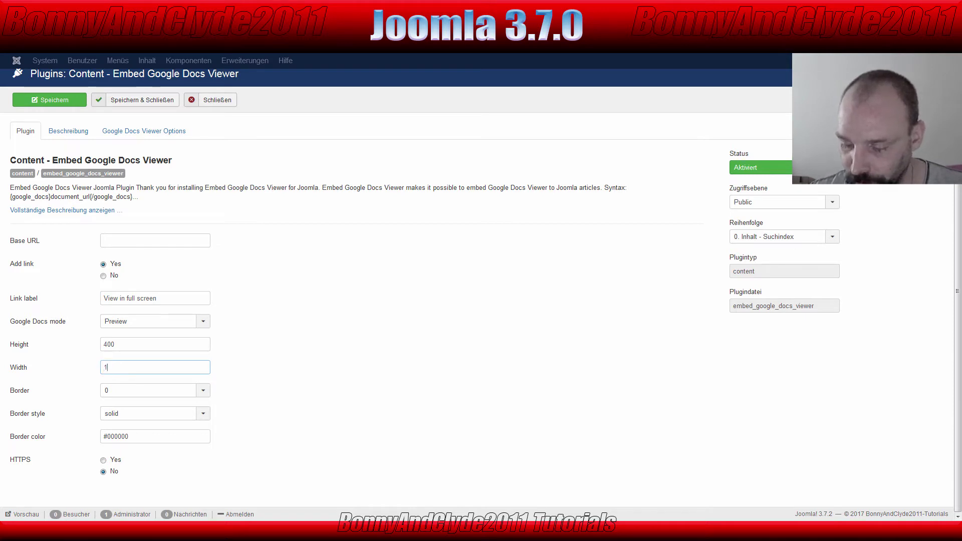
{"action": "type", "text": "080"}
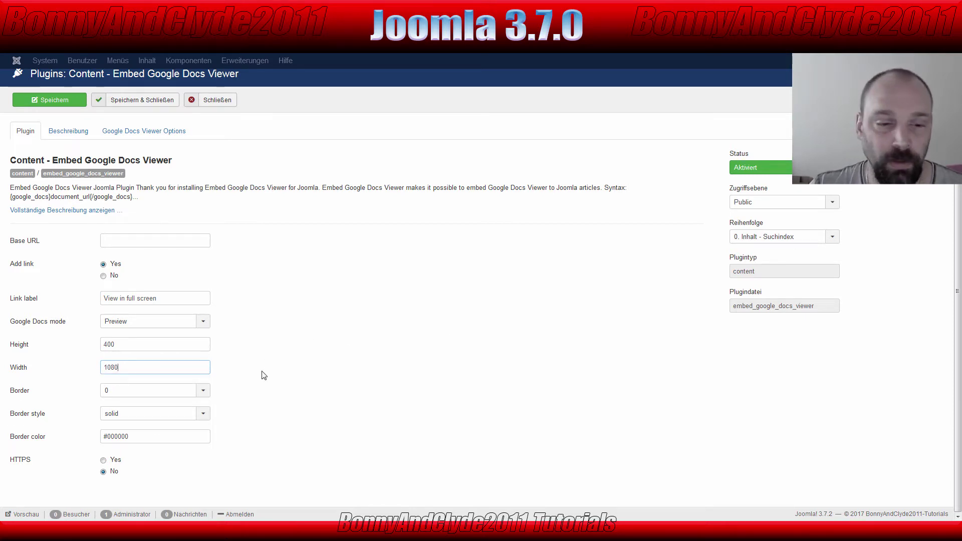
{"action": "double_click", "coordinate": [278, 357]}
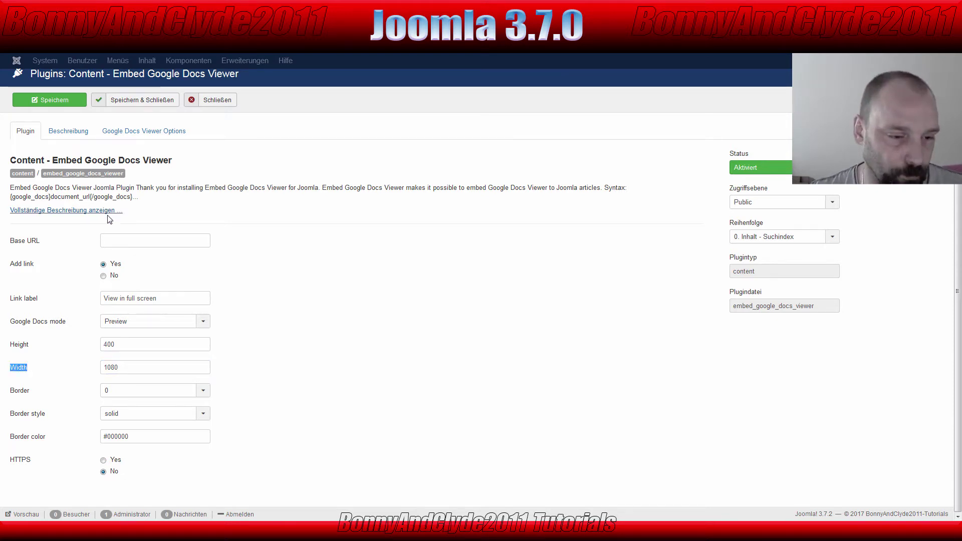
{"action": "left_click", "coordinate": [121, 344]}
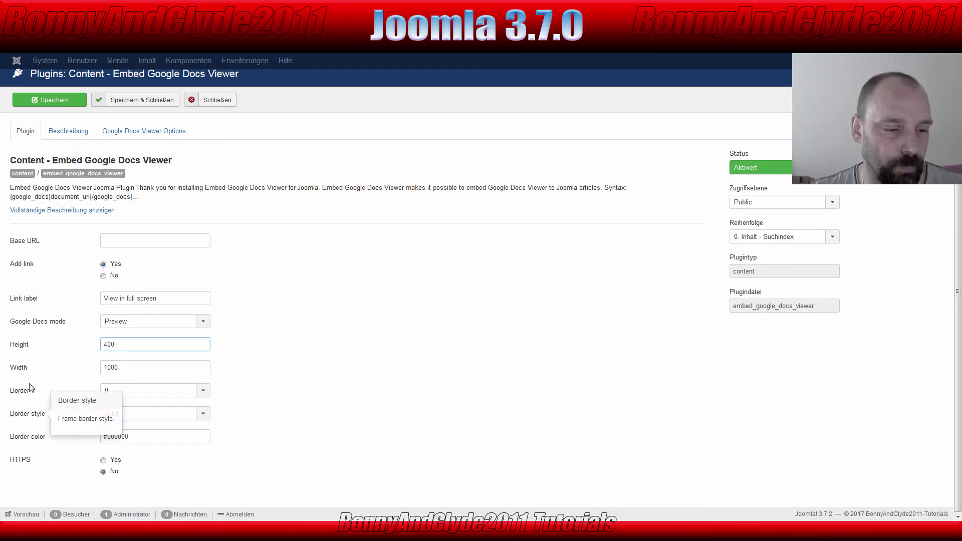
Set border thickness 2, solid style, colour #000000, and turn HTTPS on
{"action": "left_click", "coordinate": [137, 398]}
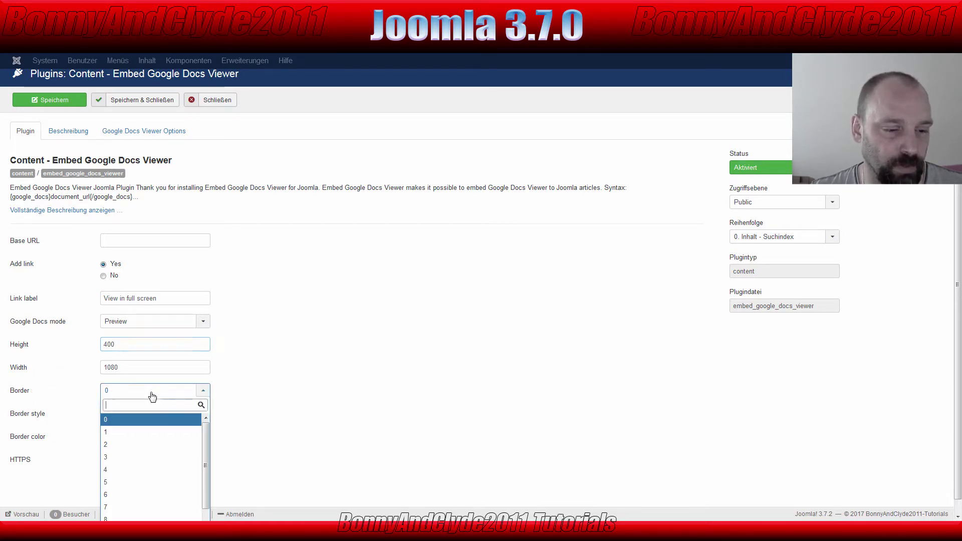
{"action": "left_click", "coordinate": [122, 445]}
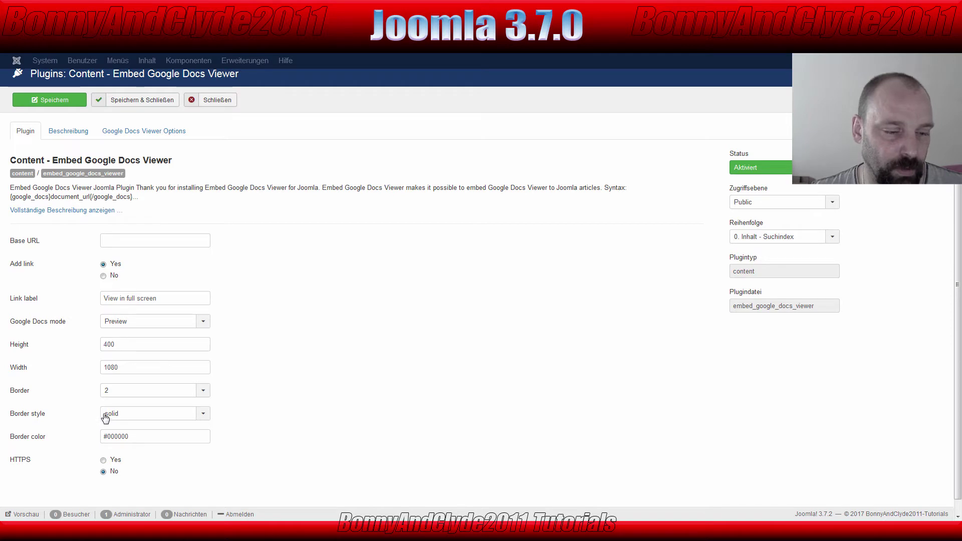
{"action": "left_click", "coordinate": [128, 415]}
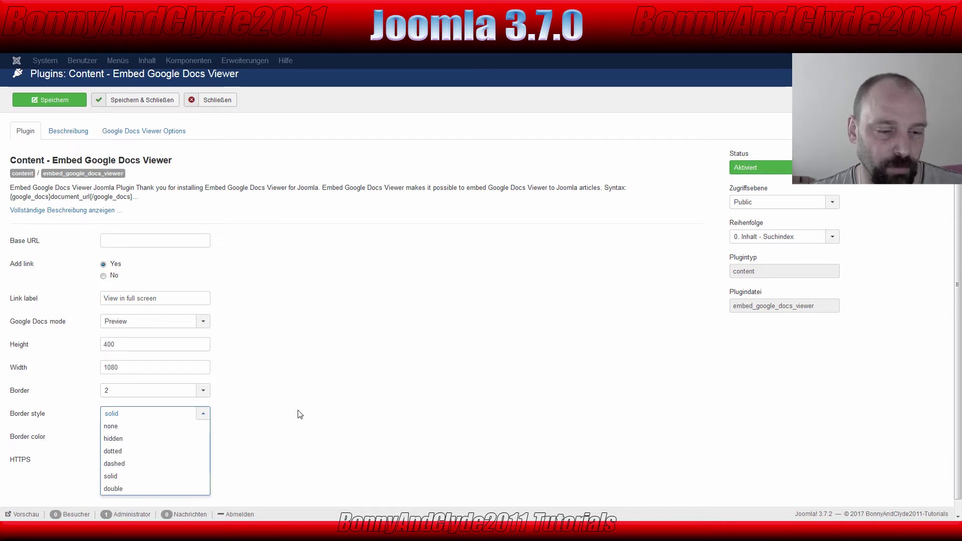
{"action": "left_click", "coordinate": [303, 377]}
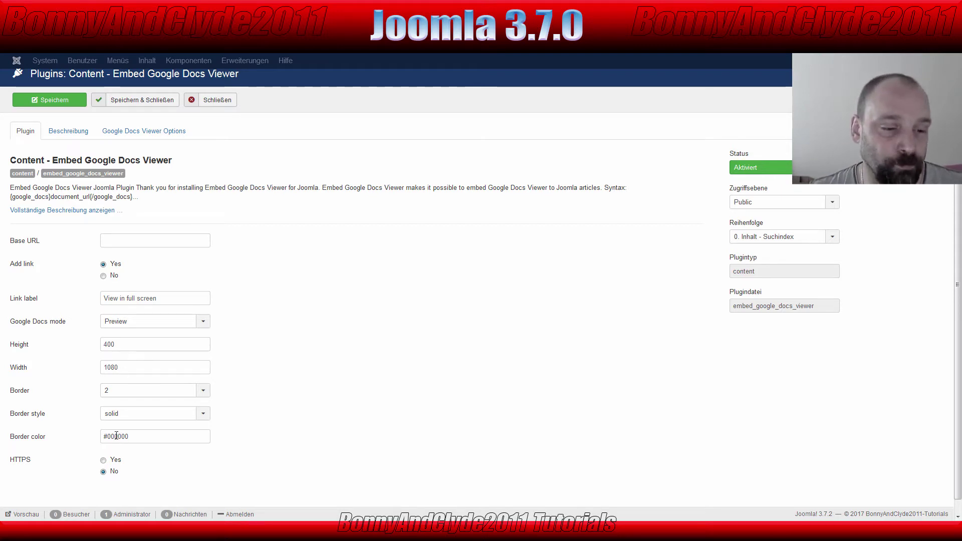
{"action": "left_click", "coordinate": [113, 436]}
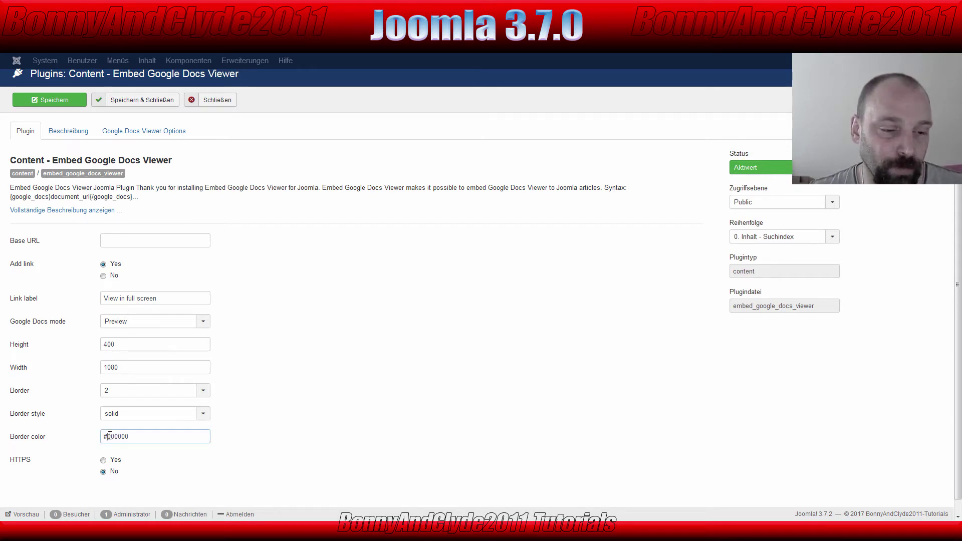
{"action": "left_click", "coordinate": [141, 438]}
{"action": "triple_click", "coordinate": [153, 439]}
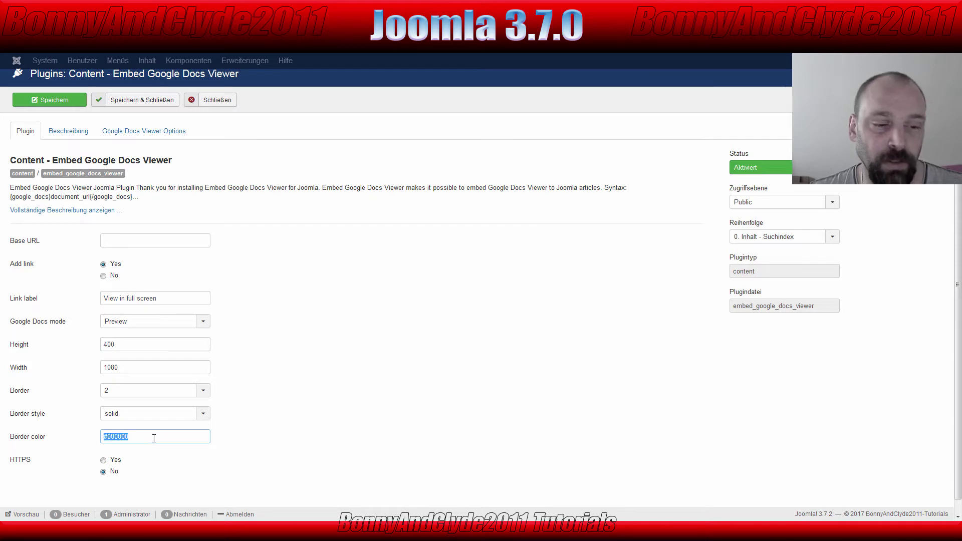
{"action": "left_click", "coordinate": [142, 437]}
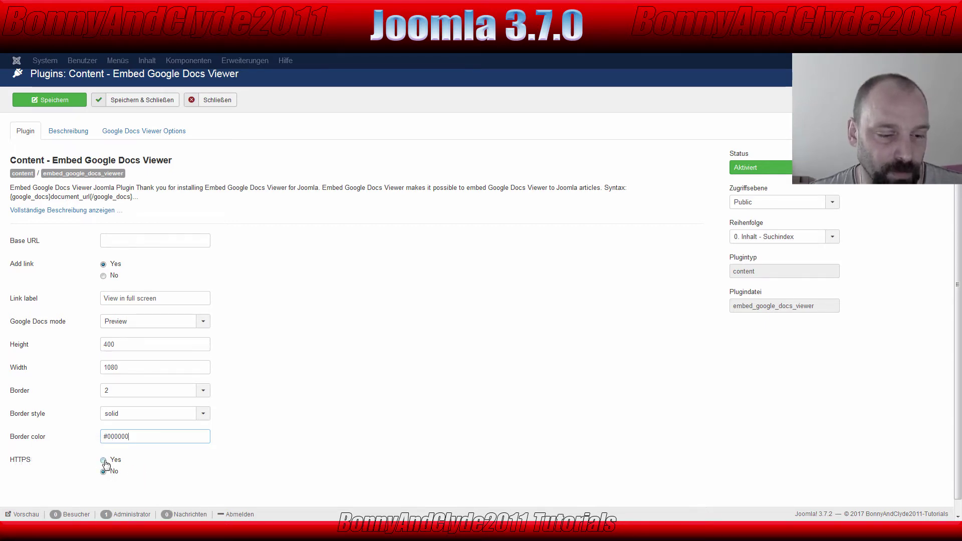
{"action": "left_click", "coordinate": [104, 460]}
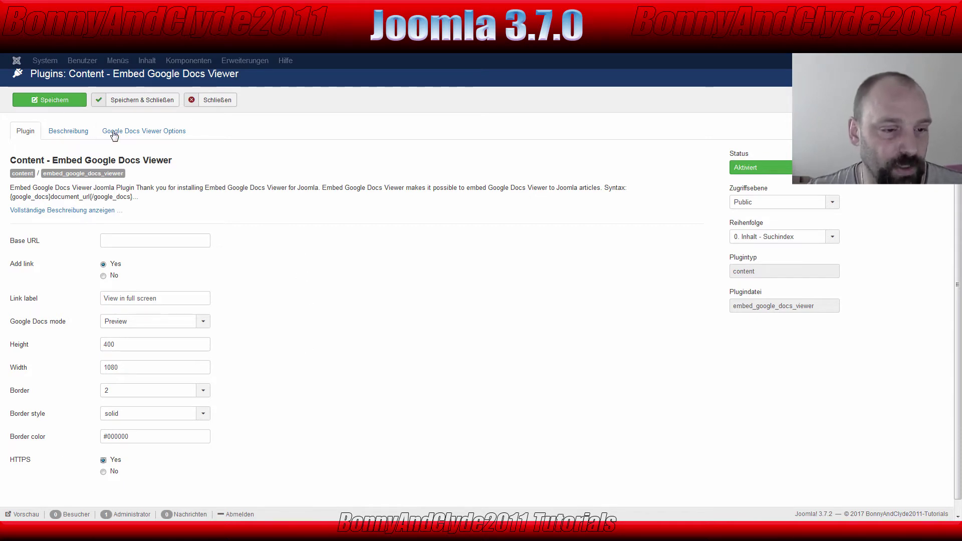
Save the plugin, set the Google Docs Viewer Options language to German, and save again
{"action": "left_click", "coordinate": [54, 101]}
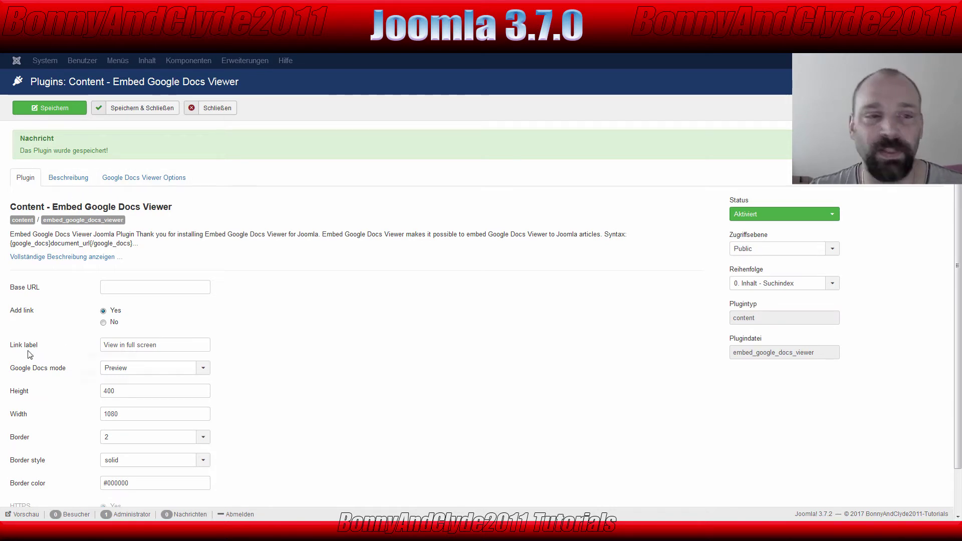
{"action": "left_click", "coordinate": [144, 178]}
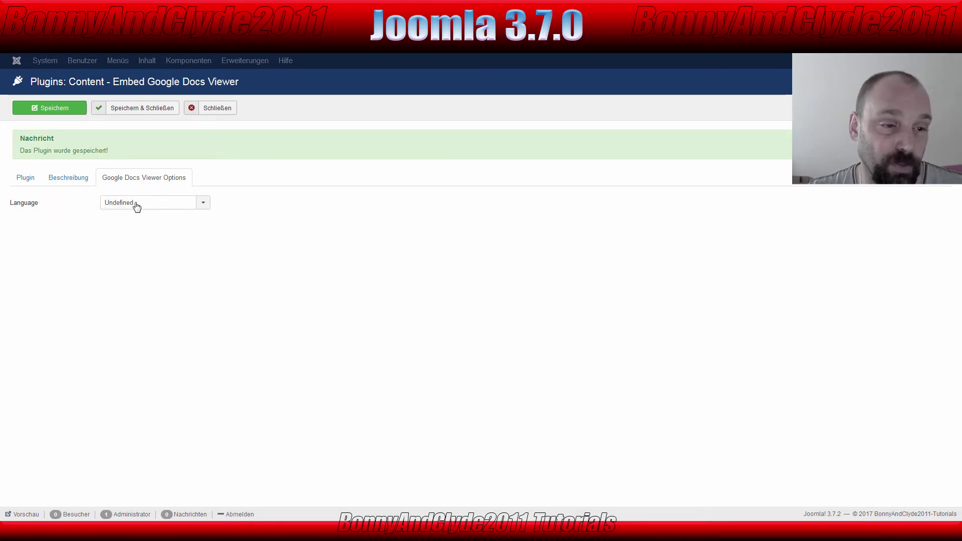
{"action": "left_click", "coordinate": [135, 203]}
{"action": "left_click_drag", "start_coordinate": [204, 246], "coordinate": [204, 264]}
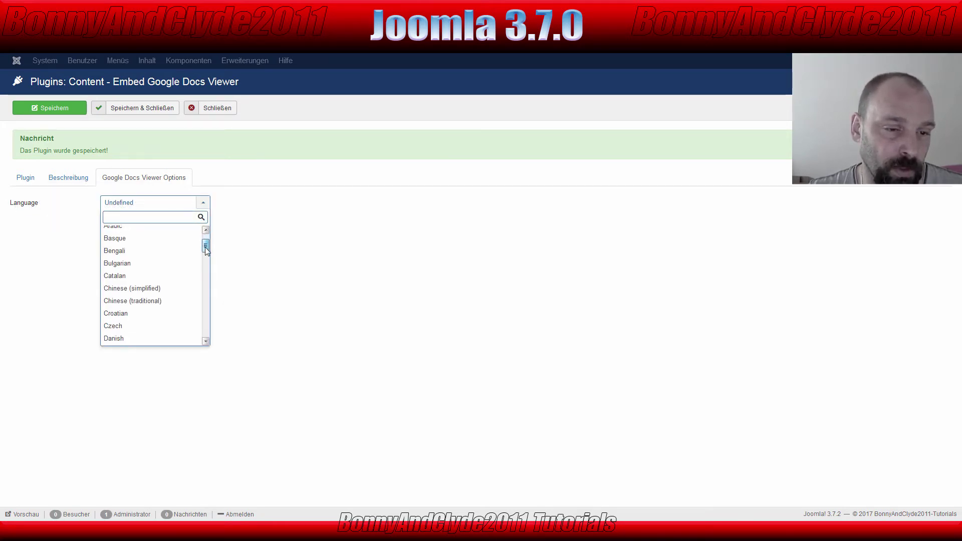
{"action": "left_click_drag", "start_coordinate": [203, 271], "coordinate": [203, 274]}
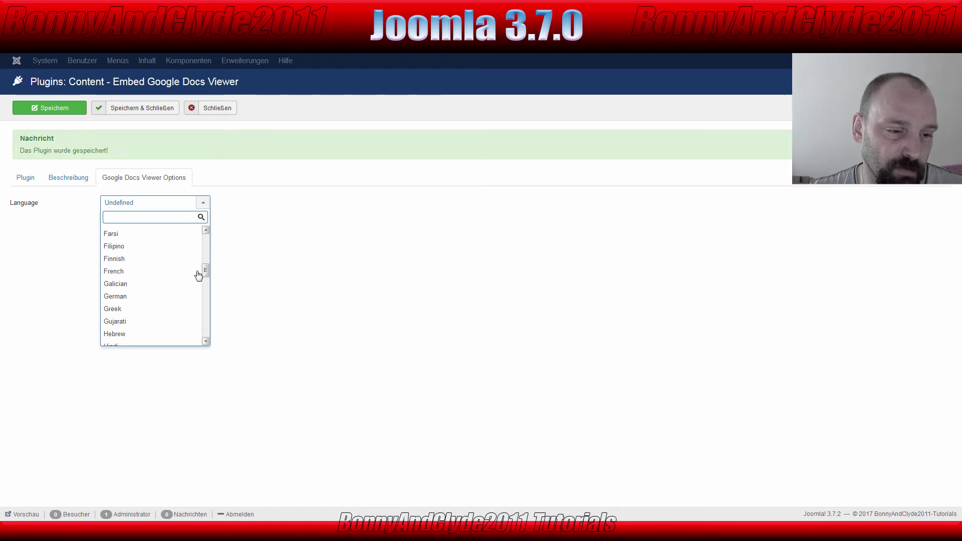
{"action": "left_click", "coordinate": [132, 296]}
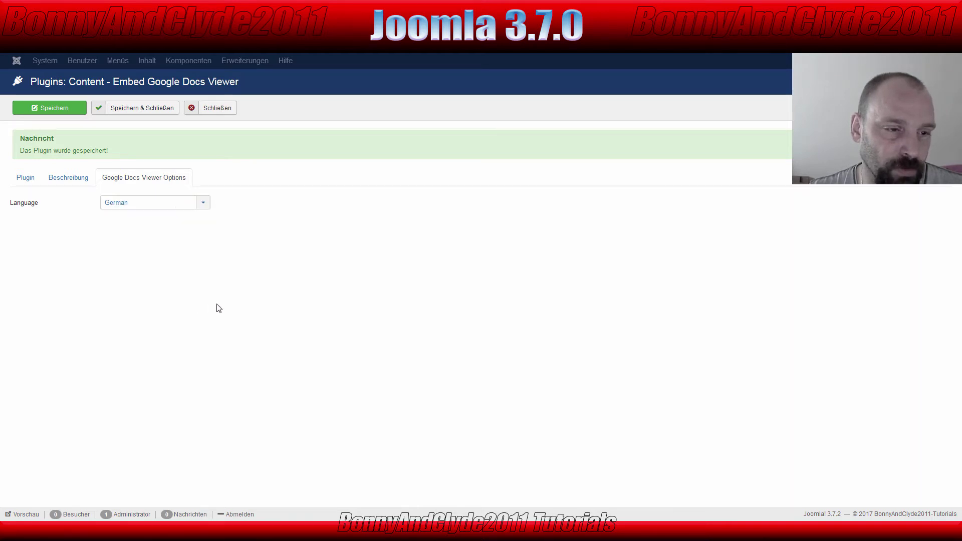
{"action": "left_click", "coordinate": [54, 108]}
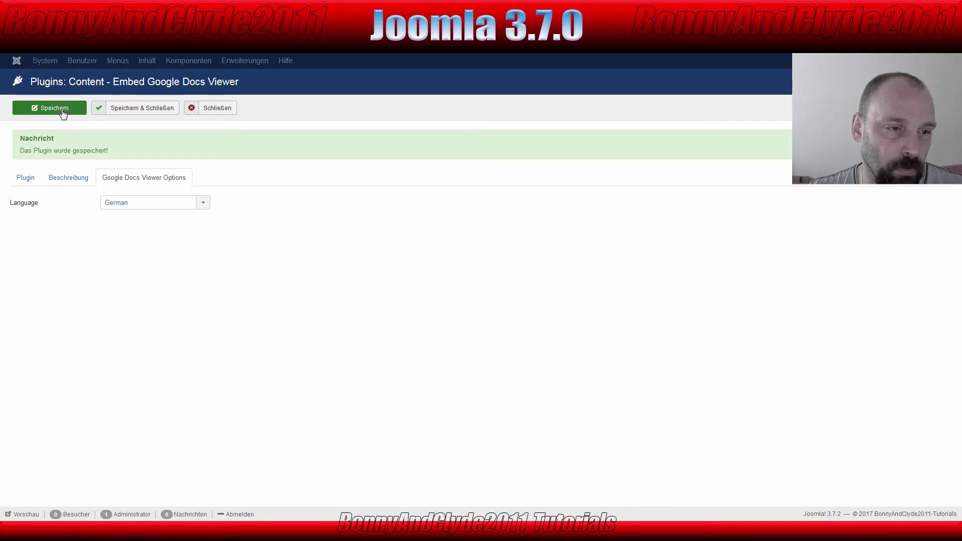
Review the description's {google_docs} syntax examples, starting with the opening tag and width option
{"action": "left_click", "coordinate": [61, 180]}
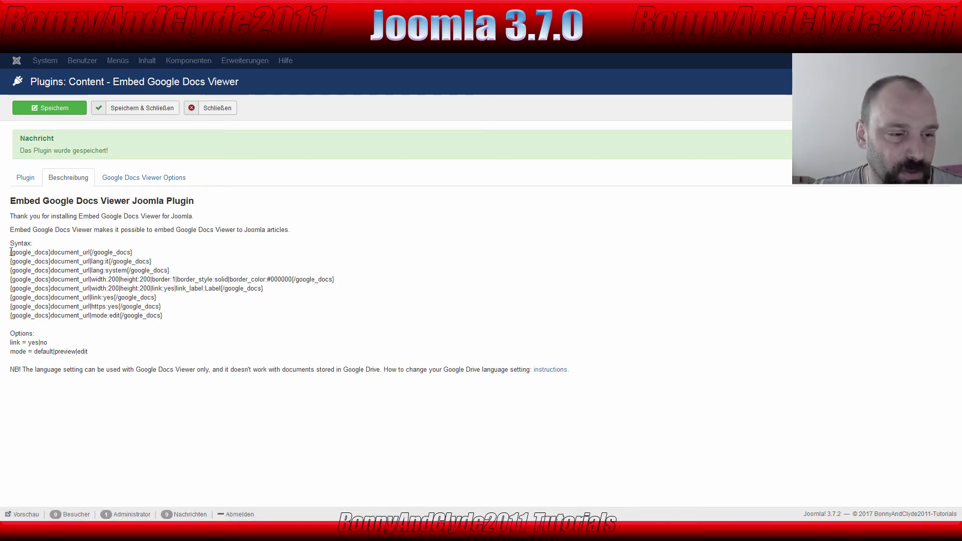
{"action": "mouse_move", "coordinate": [10, 251]}
{"action": "left_mouse_down"}
{"action": "mouse_move", "coordinate": [145, 296]}
{"action": "mouse_move", "coordinate": [179, 321]}
{"action": "left_mouse_up"}
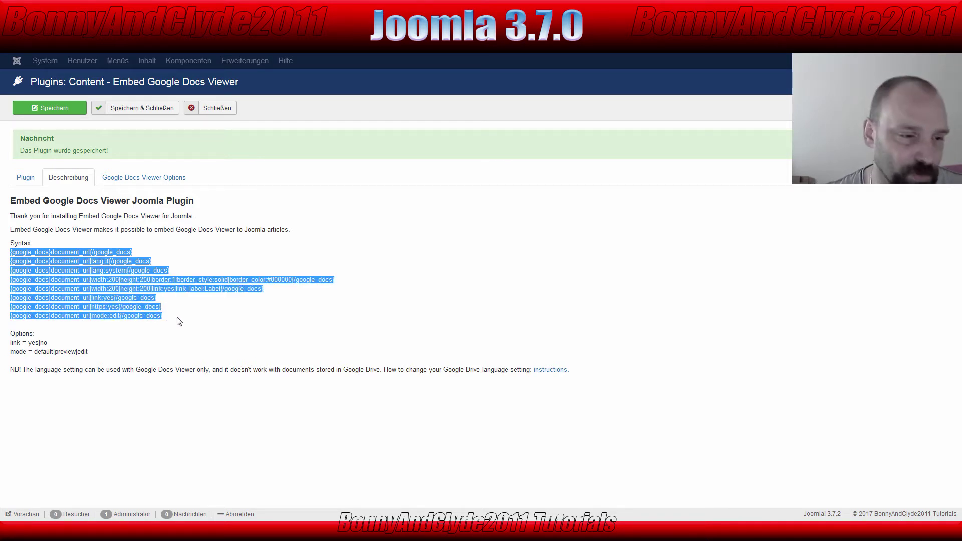
{"action": "left_click", "coordinate": [5, 280]}
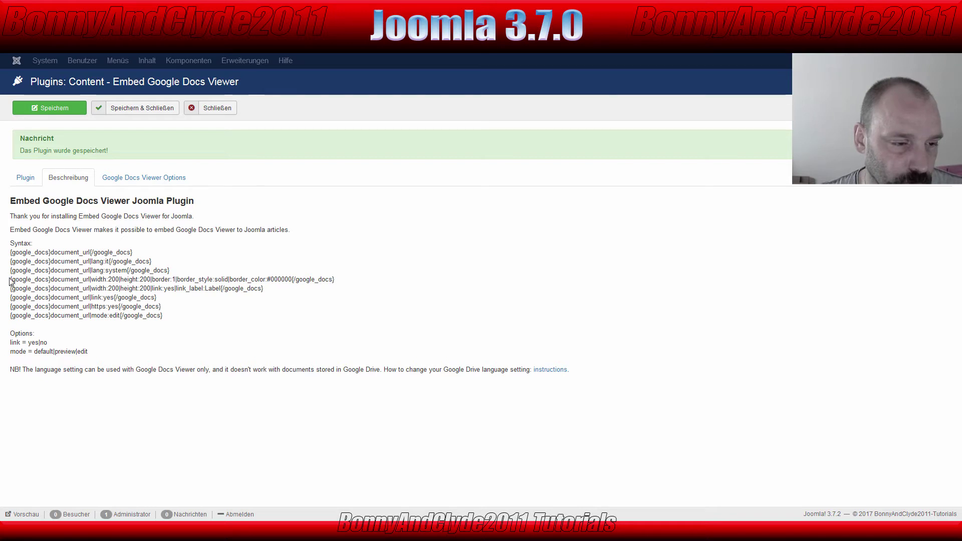
{"action": "left_click_drag", "start_coordinate": [11, 280], "coordinate": [90, 282]}
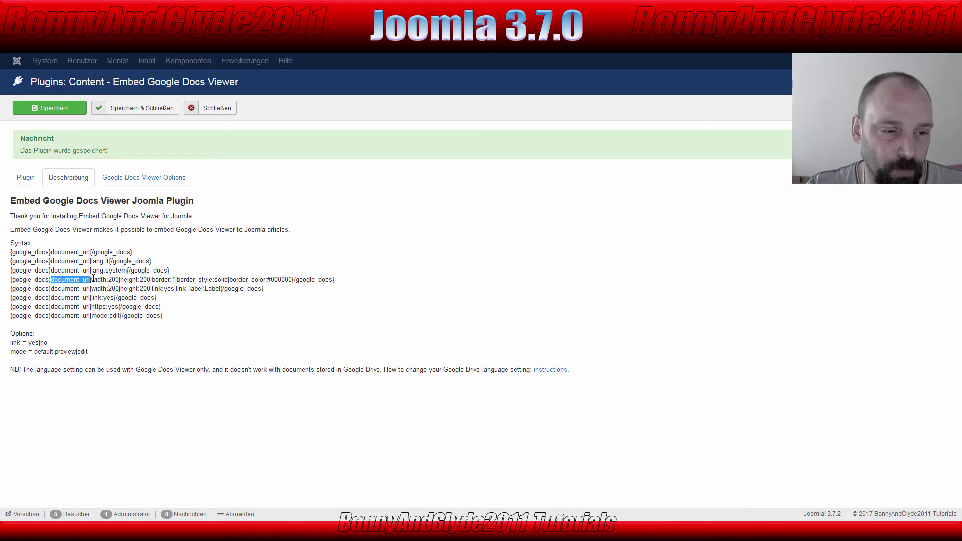
{"action": "left_click_drag", "start_coordinate": [91, 279], "coordinate": [99, 279]}
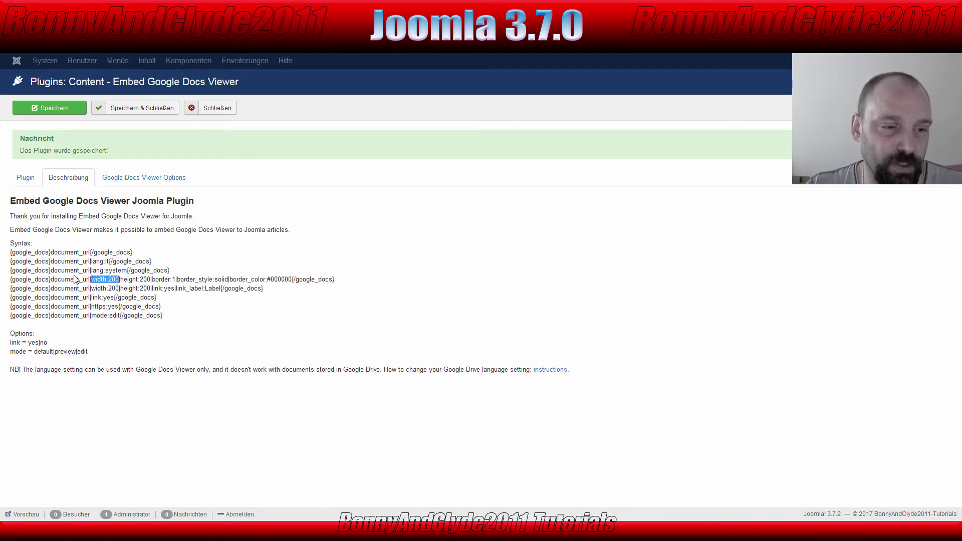
{"action": "left_click", "coordinate": [95, 280]}
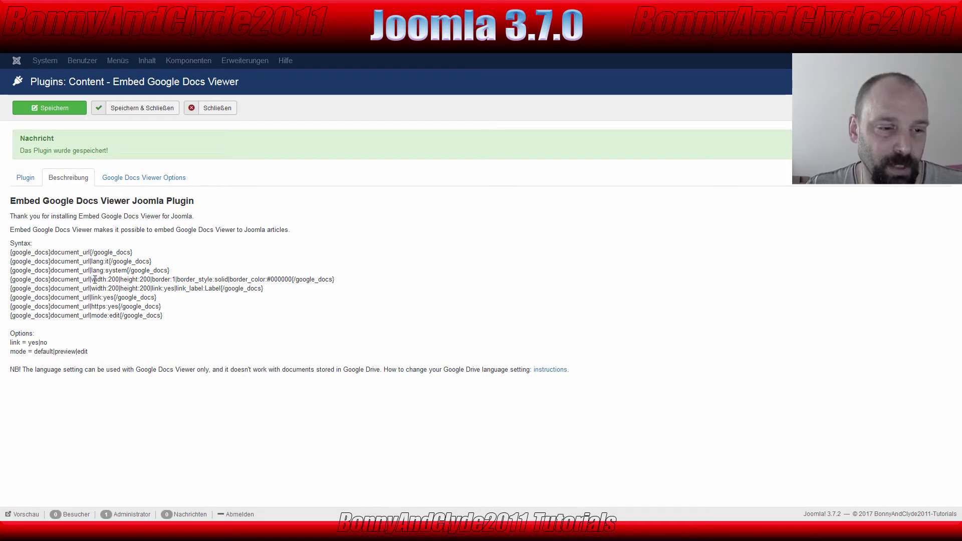
Go over the height, border style, colour and link_label options, then Save & Close
{"action": "left_click_drag", "start_coordinate": [102, 279], "coordinate": [174, 279]}
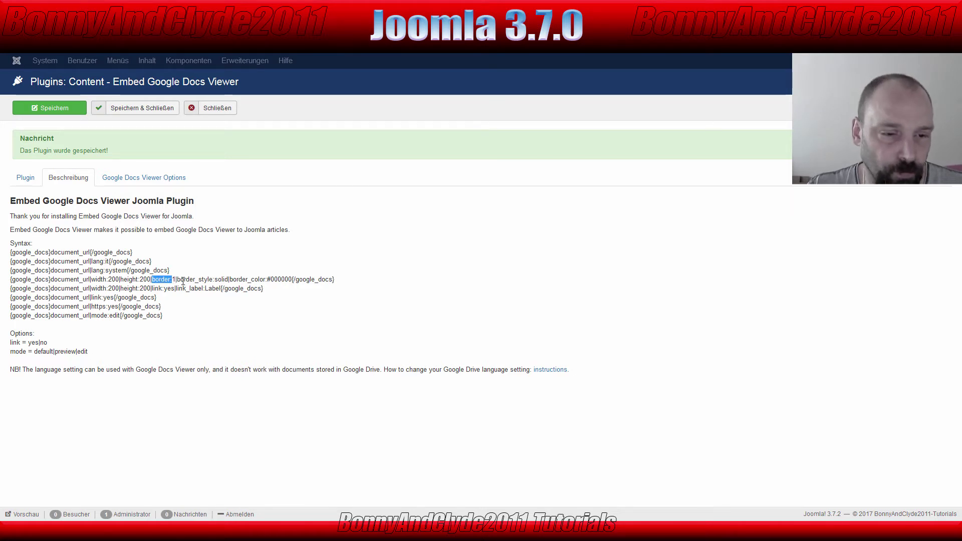
{"action": "left_click", "coordinate": [183, 278]}
{"action": "left_click_drag", "start_coordinate": [183, 278], "coordinate": [291, 282]}
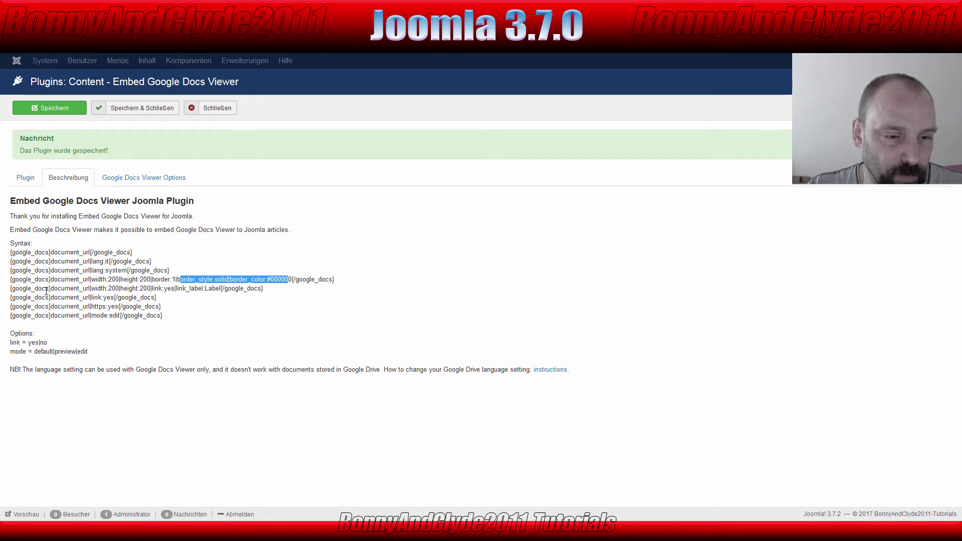
{"action": "left_click_drag", "start_coordinate": [10, 289], "coordinate": [271, 292]}
{"action": "key", "text": "ctrl+c"}
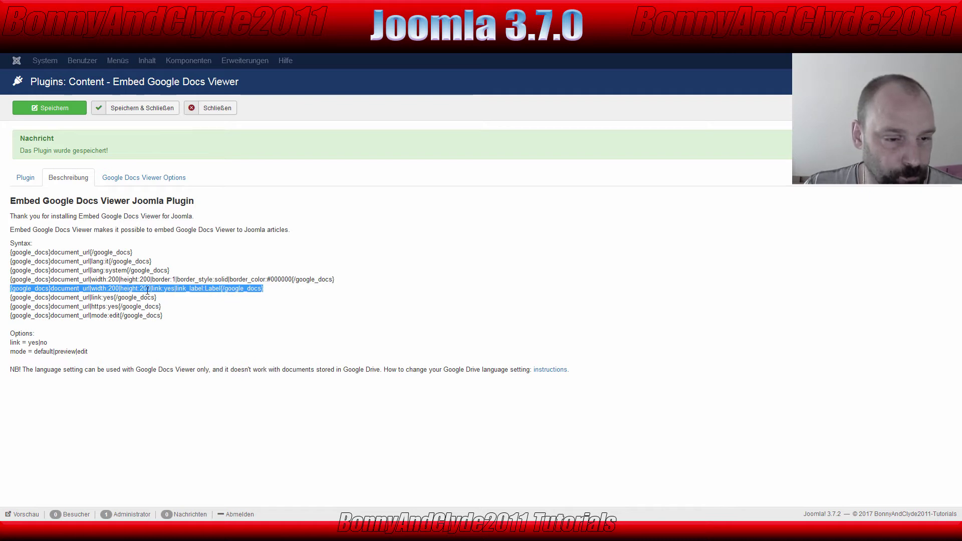
{"action": "left_click", "coordinate": [135, 108]}
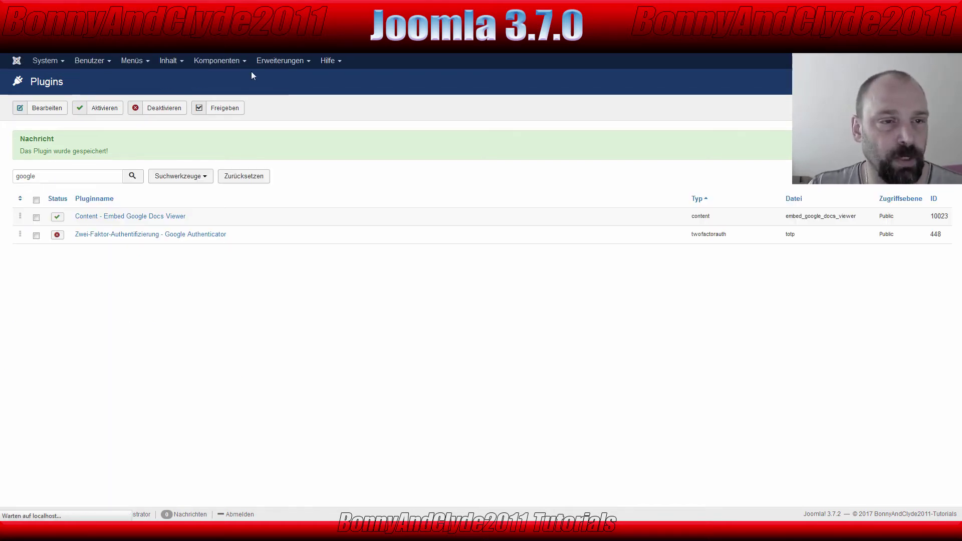
Open the 'Google Docs' article from Content > Articles and paste the copied {google_docs} code
{"action": "left_click", "coordinate": [168, 61]}
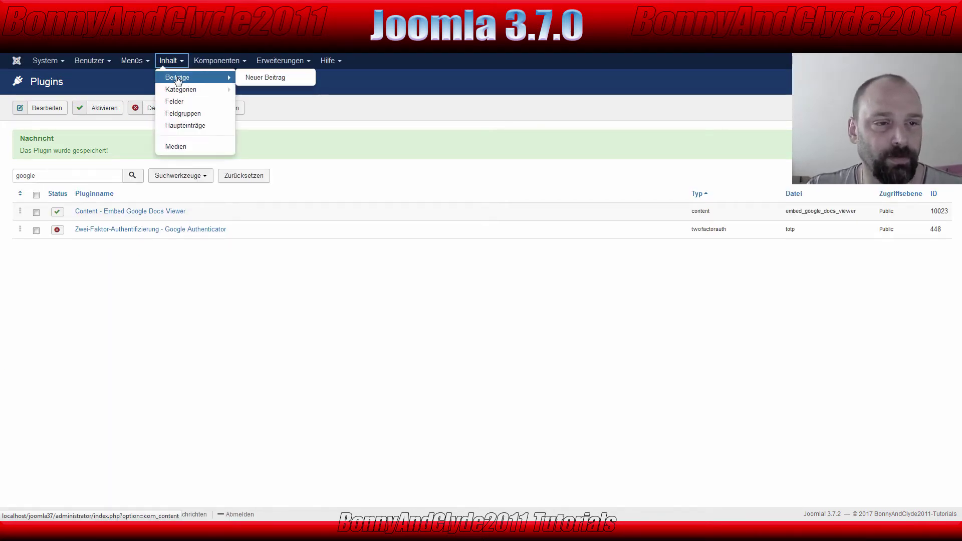
{"action": "left_click", "coordinate": [177, 78]}
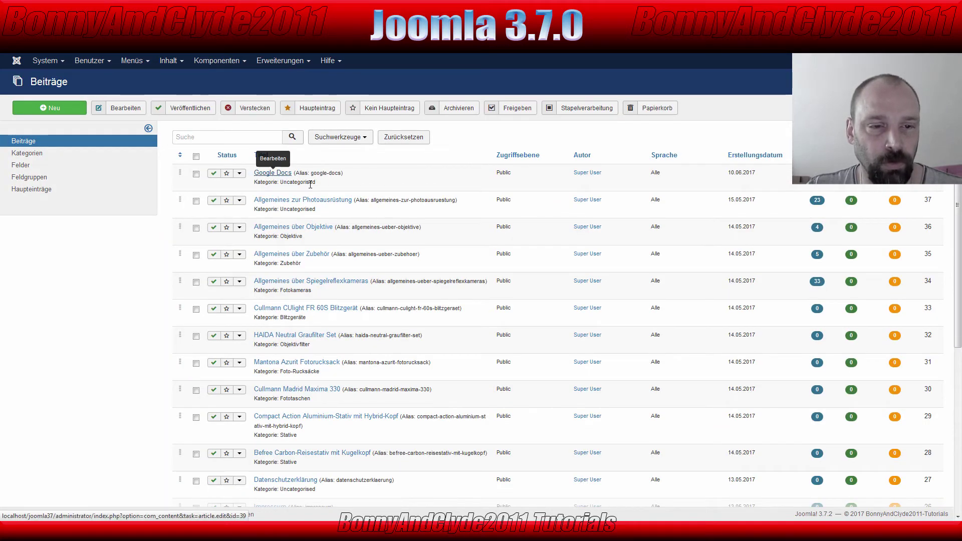
{"action": "left_click", "coordinate": [284, 176]}
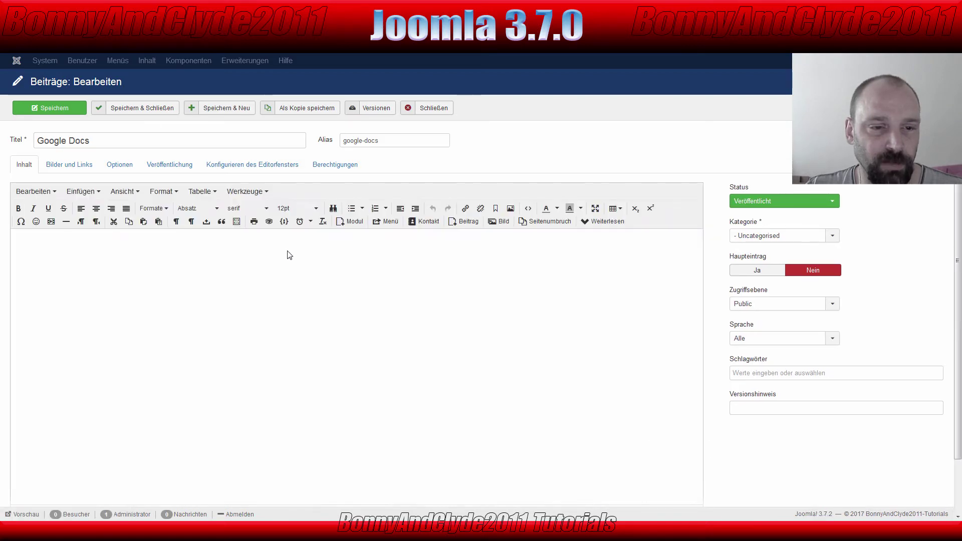
{"action": "key", "text": "ctrl+v"}
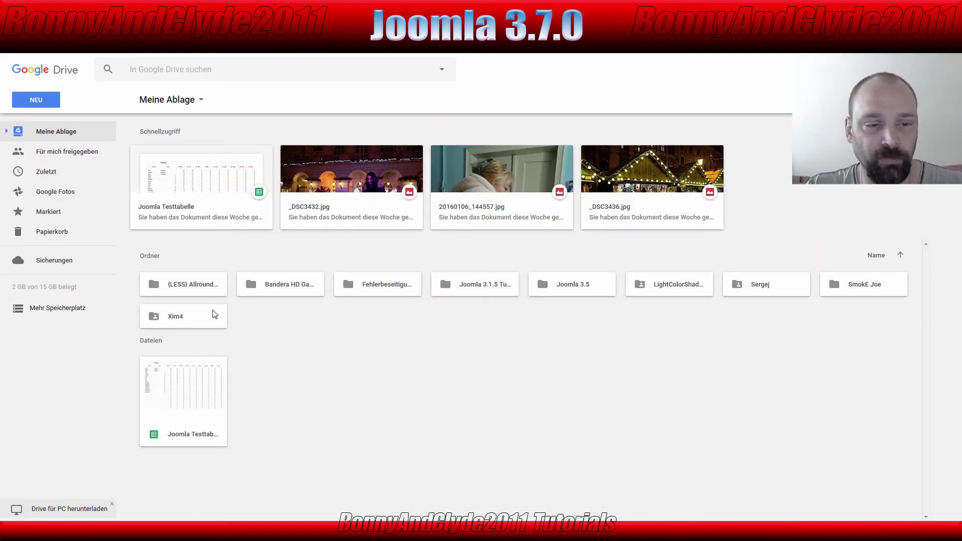
Open the 'Joomla Testtabelle' file from Meine Ablage in Google Sheets
{"action": "double_click", "coordinate": [186, 409]}
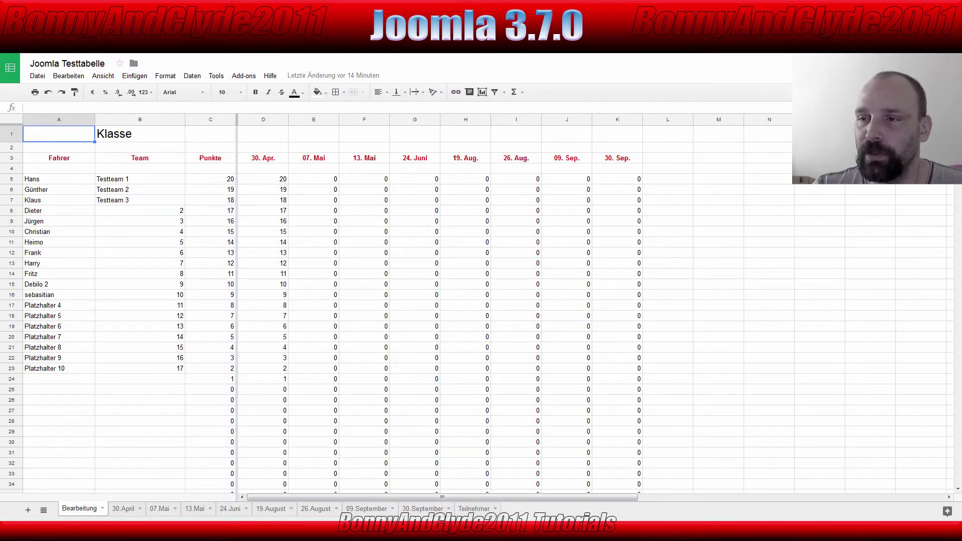
Copy the spreadsheet's share link, leaving access on 'ansehen' for anyone with the link
{"action": "left_click", "coordinate": [922, 63]}
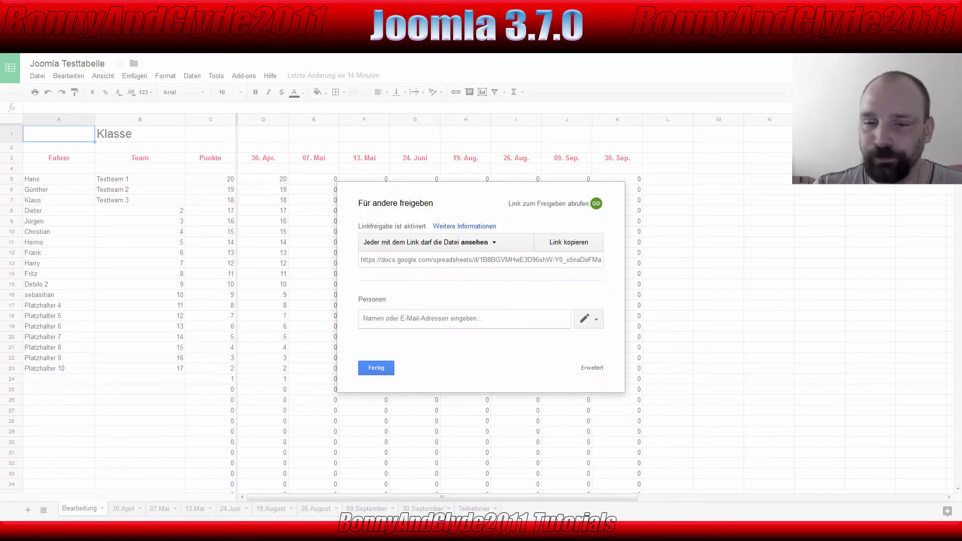
{"action": "left_click", "coordinate": [370, 262]}
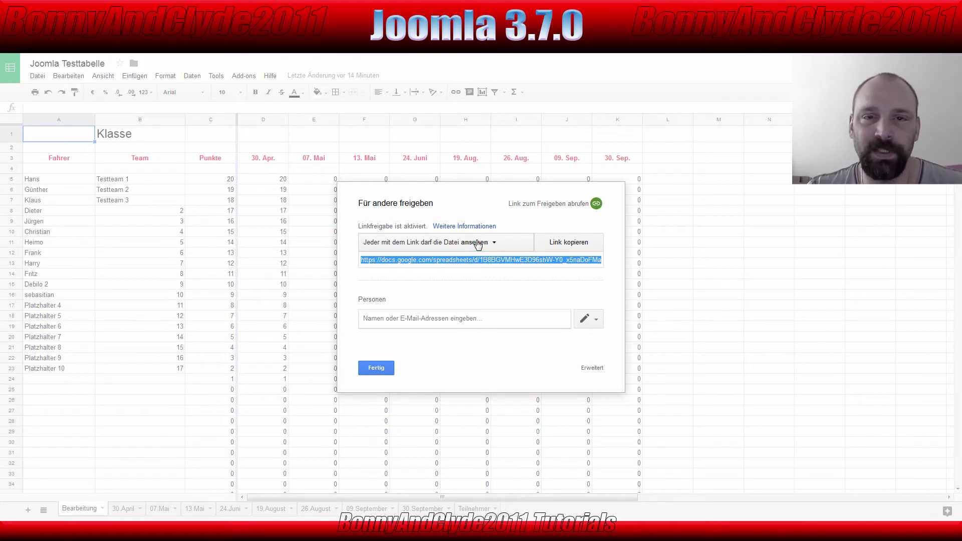
{"action": "left_click", "coordinate": [490, 243]}
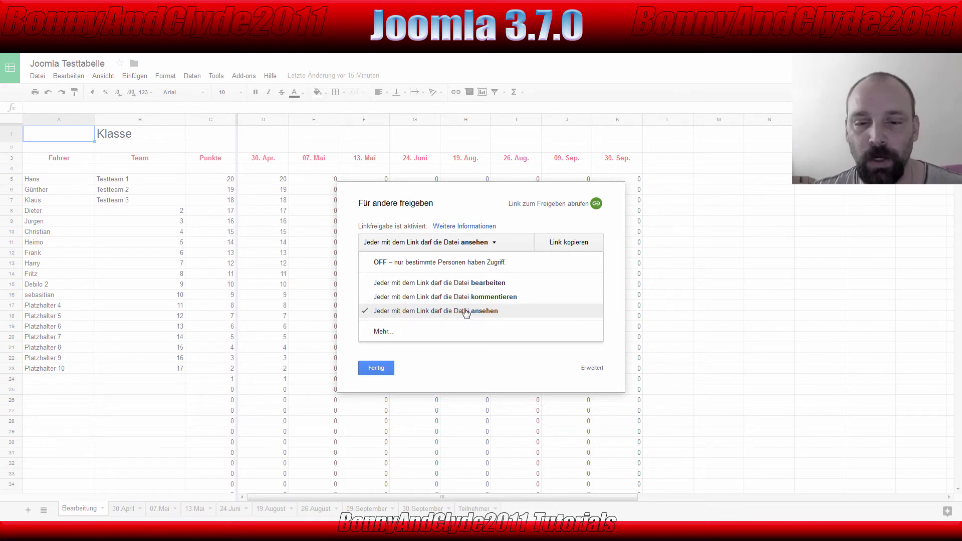
{"action": "left_click", "coordinate": [498, 373]}
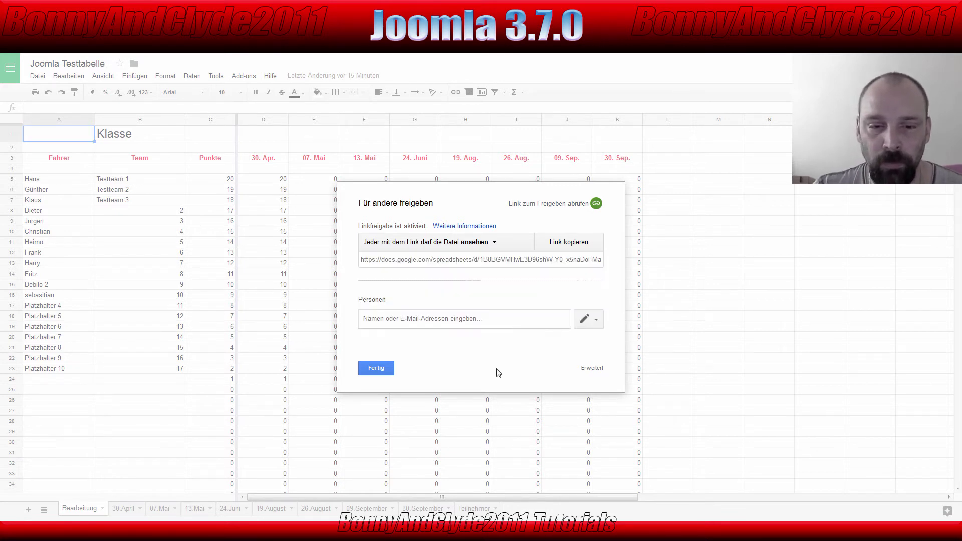
{"action": "left_click", "coordinate": [371, 259]}
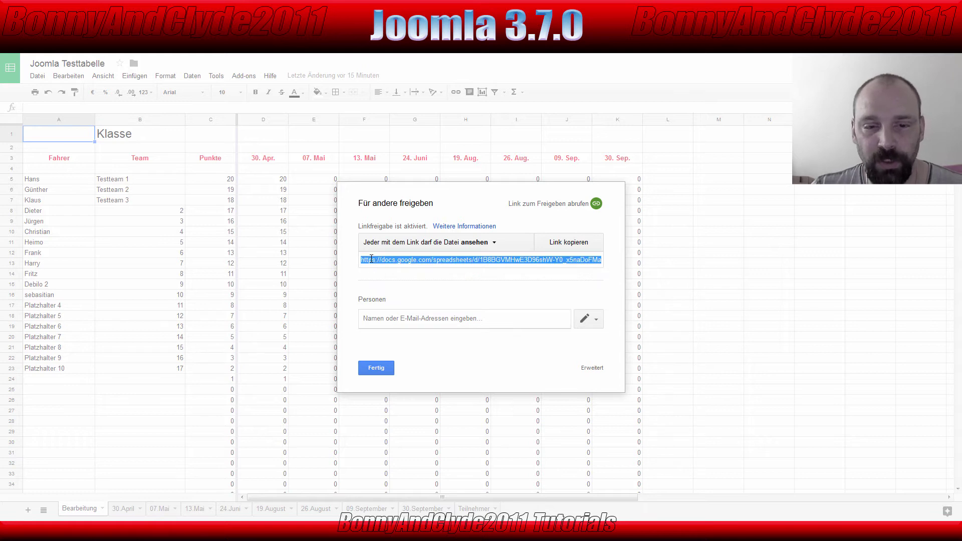
{"action": "right_click", "coordinate": [412, 261]}
{"action": "left_click", "coordinate": [443, 295]}
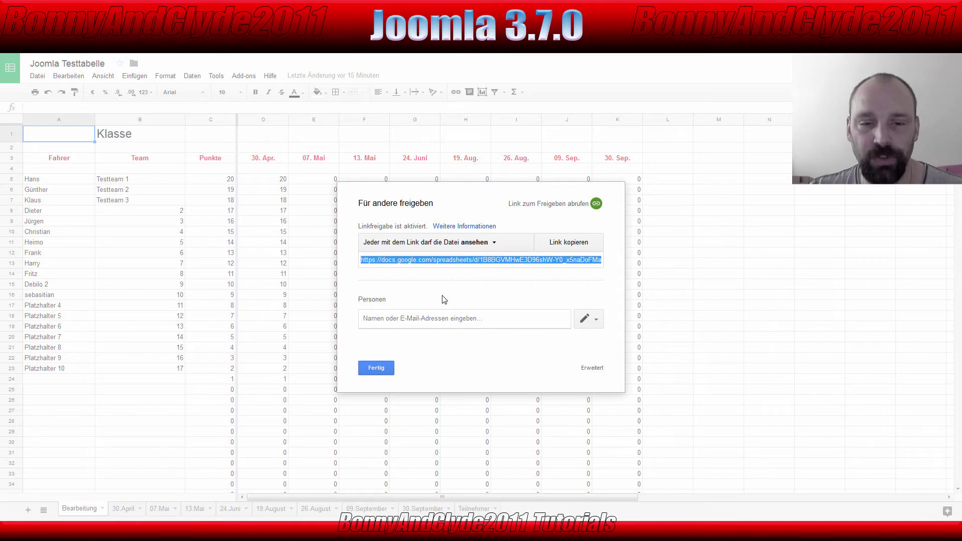
{"action": "left_click", "coordinate": [386, 368]}
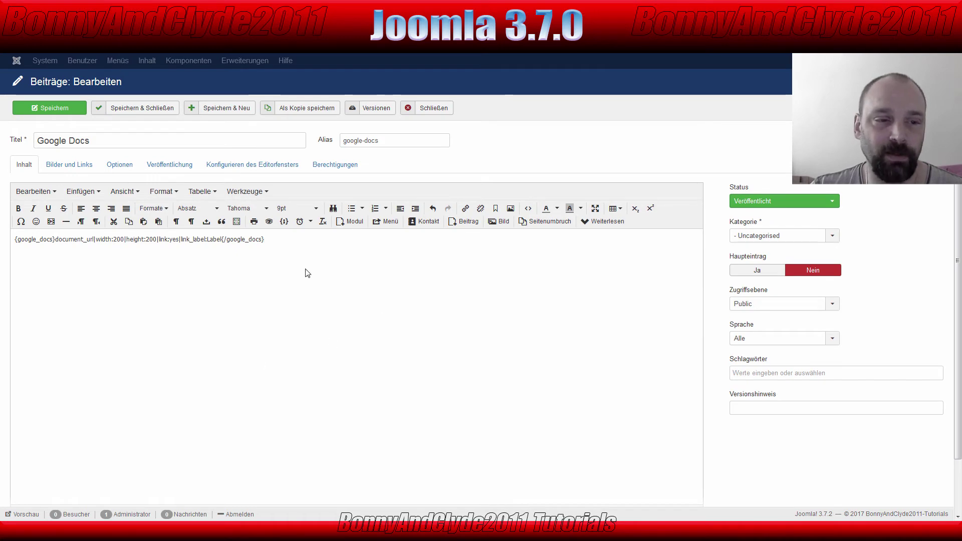
Replace the document_url placeholder in the {google_docs} tag with the pasted Sheets share link
{"action": "left_click_drag", "start_coordinate": [55, 239], "coordinate": [67, 241]}
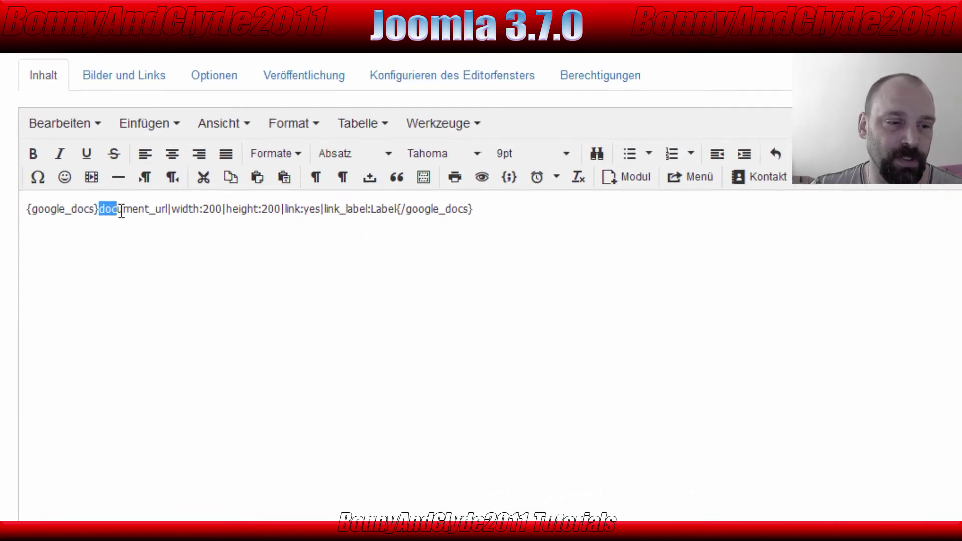
{"action": "left_click_drag", "start_coordinate": [122, 211], "coordinate": [162, 217]}
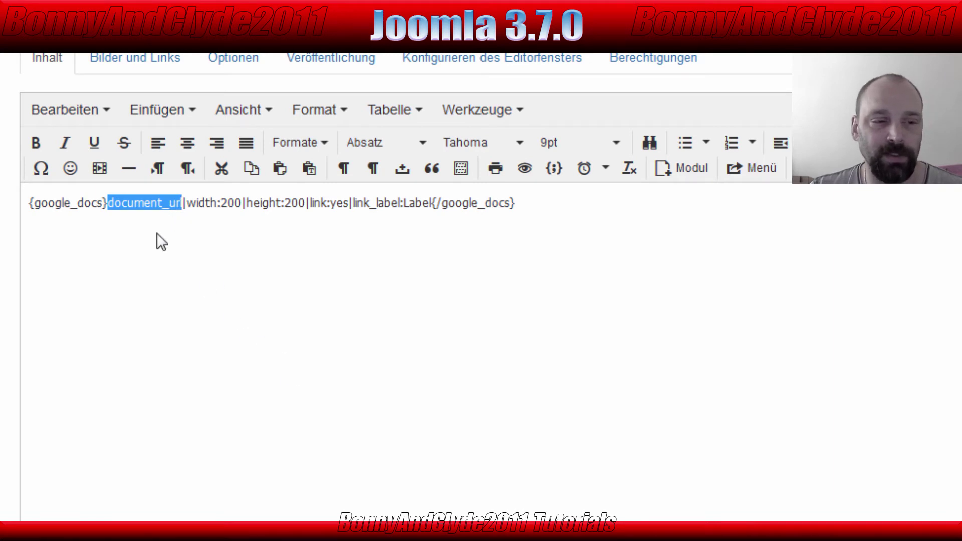
{"action": "right_click", "coordinate": [126, 206]}
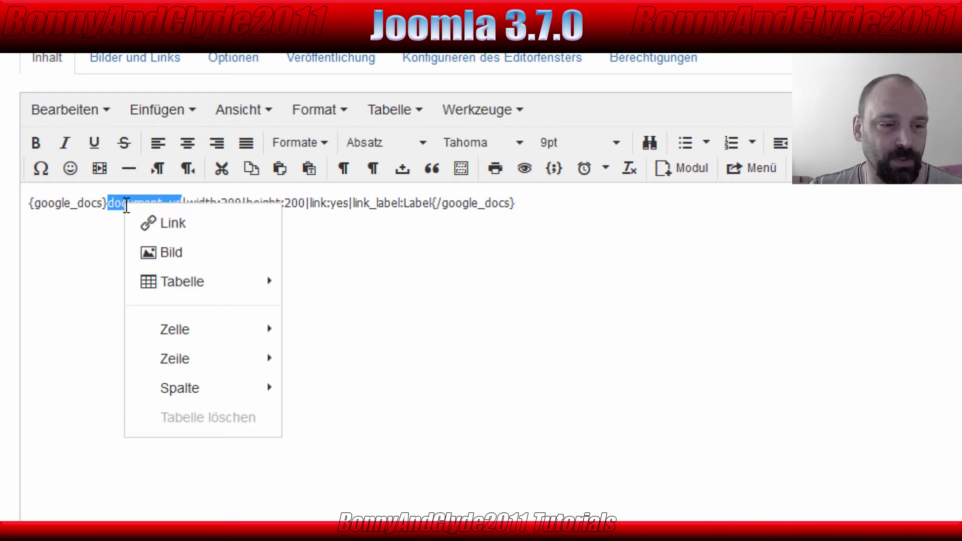
{"action": "left_click", "coordinate": [543, 378]}
{"action": "left_click", "coordinate": [109, 201]}
{"action": "left_click_drag", "start_coordinate": [112, 199], "coordinate": [182, 211]}
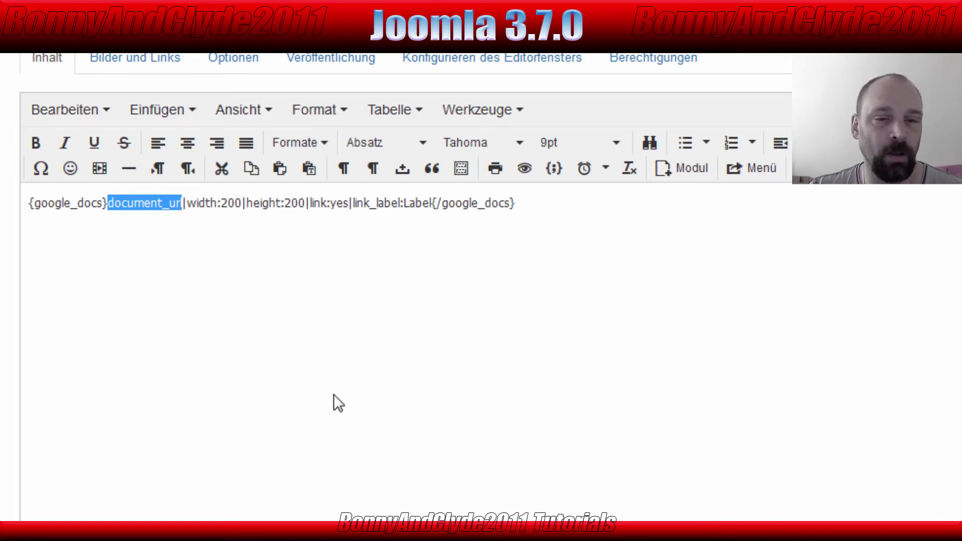
{"action": "left_click", "coordinate": [184, 264]}
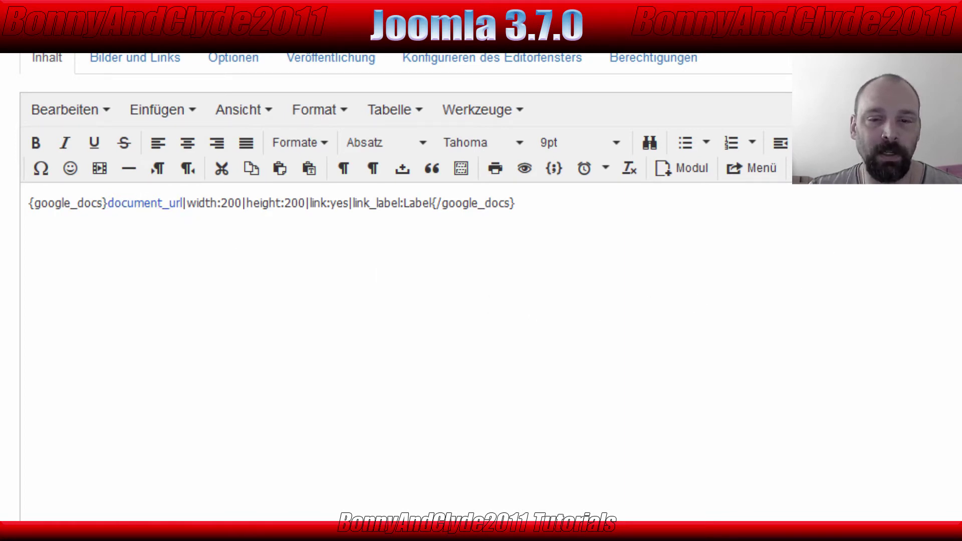
{"action": "left_click_drag", "start_coordinate": [107, 203], "coordinate": [183, 205]}
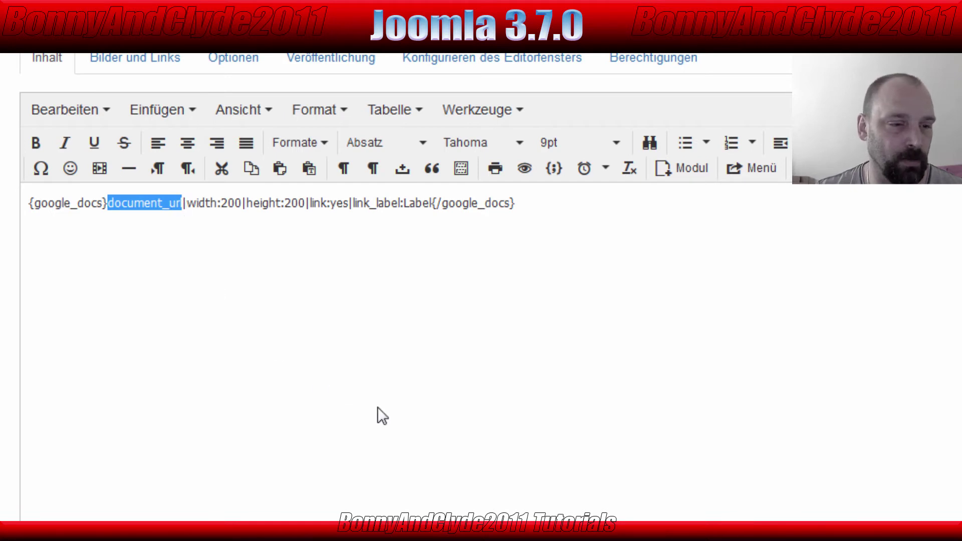
{"action": "key", "text": "Delete"}
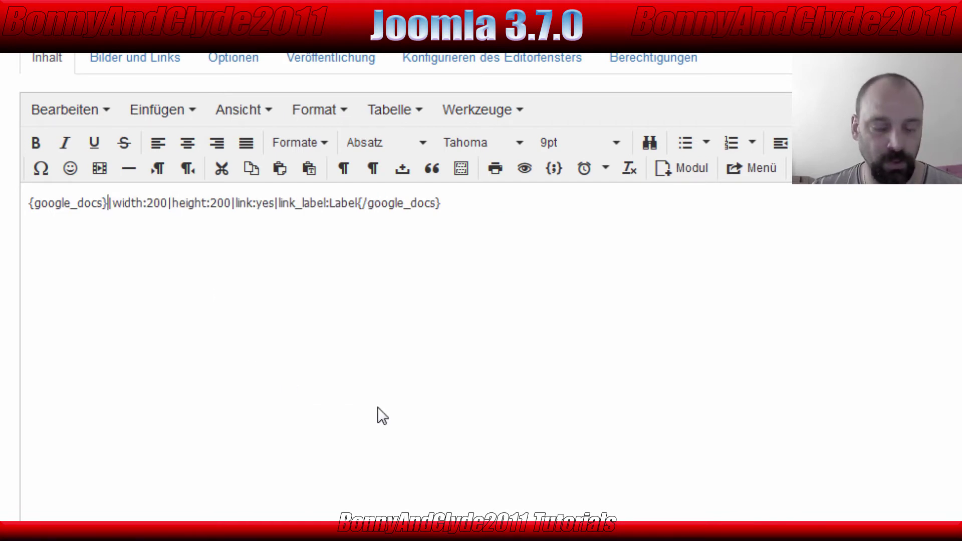
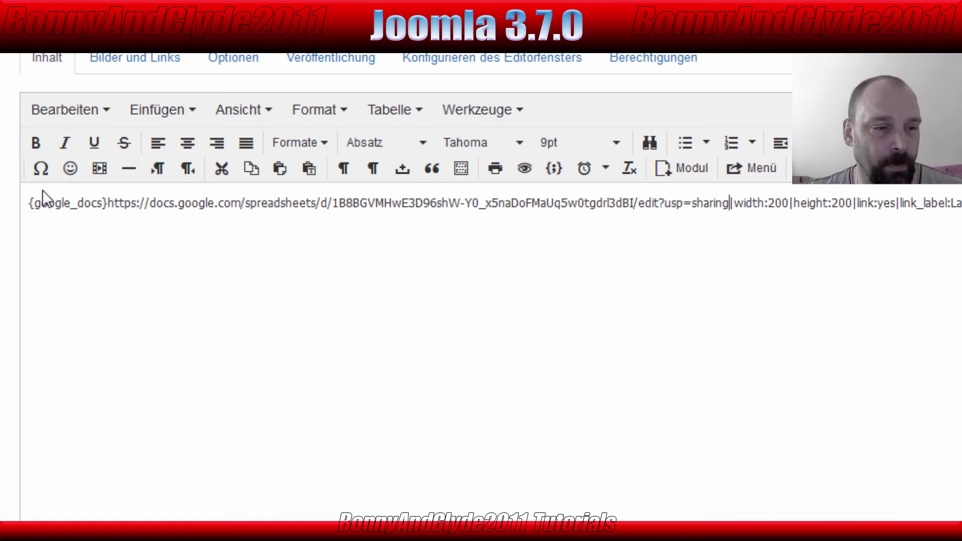
Remove 'width:200|height:200|' and 'link_label:Label' from the tag
{"action": "left_click_drag", "start_coordinate": [29, 203], "coordinate": [857, 205]}
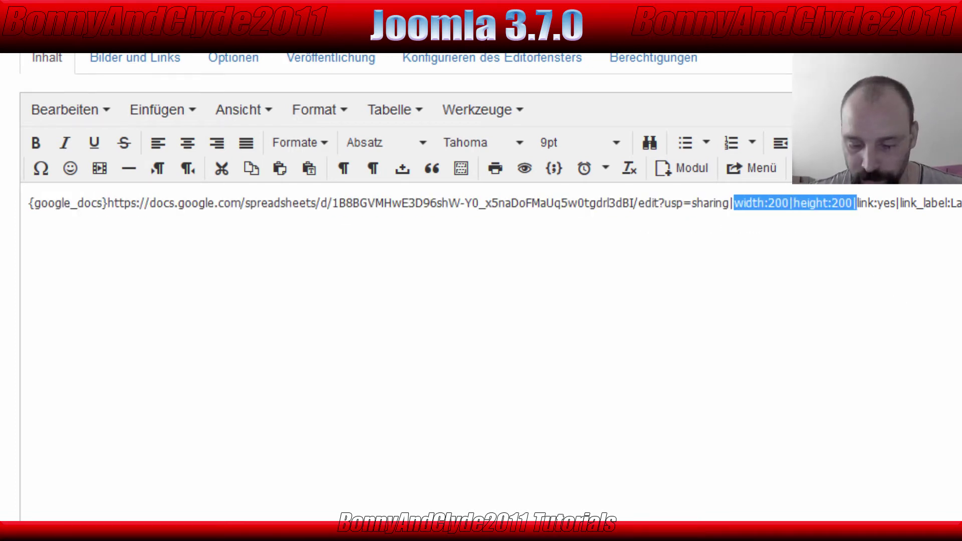
{"action": "key", "text": "Delete"}
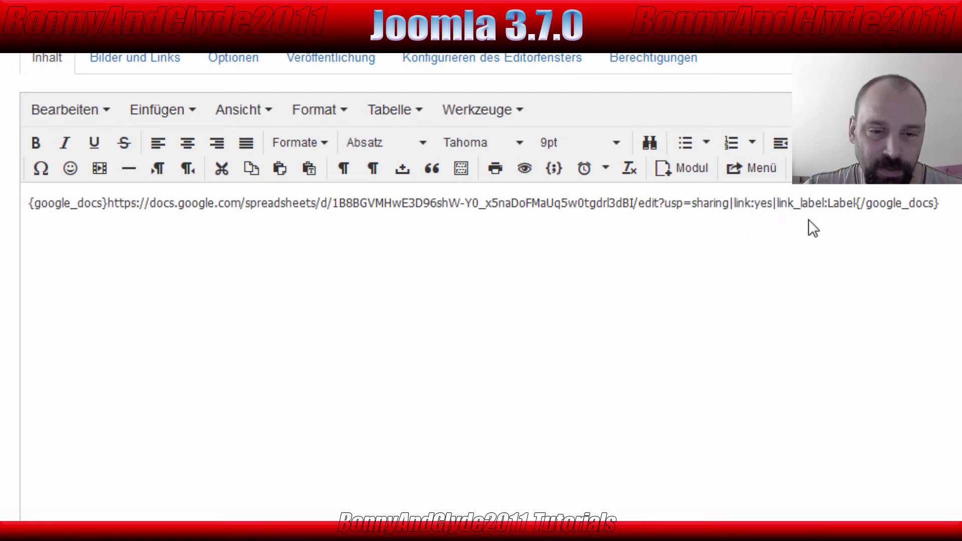
{"action": "left_click_drag", "start_coordinate": [776, 203], "coordinate": [866, 204]}
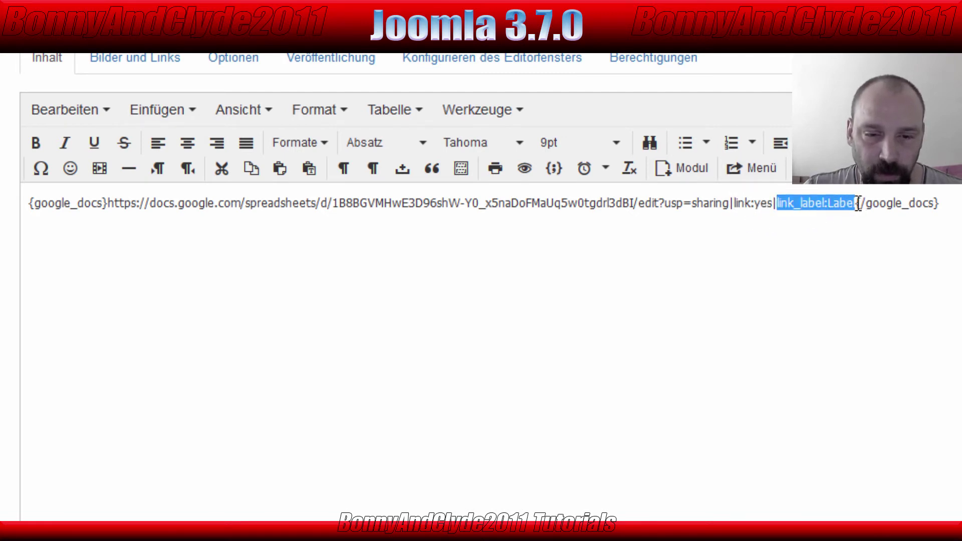
{"action": "key", "text": "Delete"}
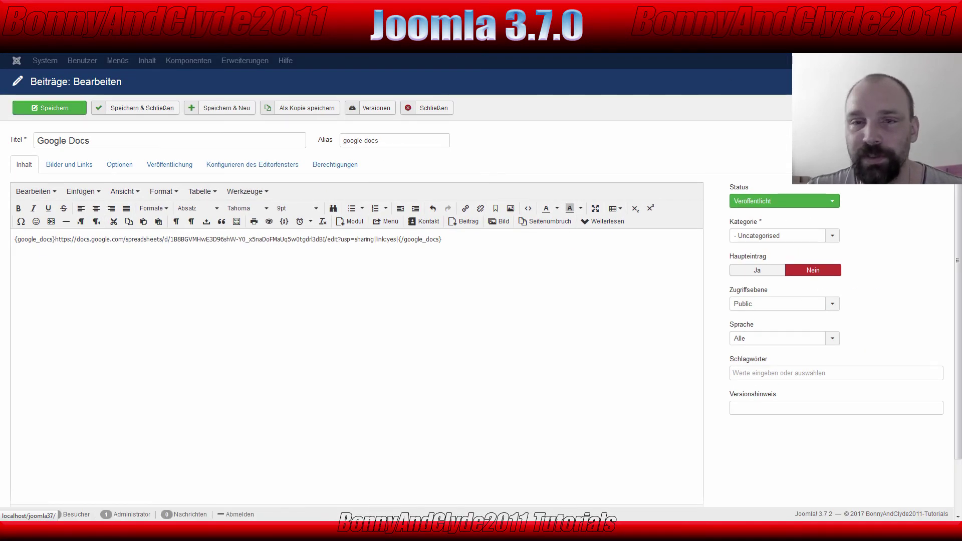
Save the article, open the frontend Gallerie page, and reload it in a new tab
{"action": "left_click", "coordinate": [49, 107]}
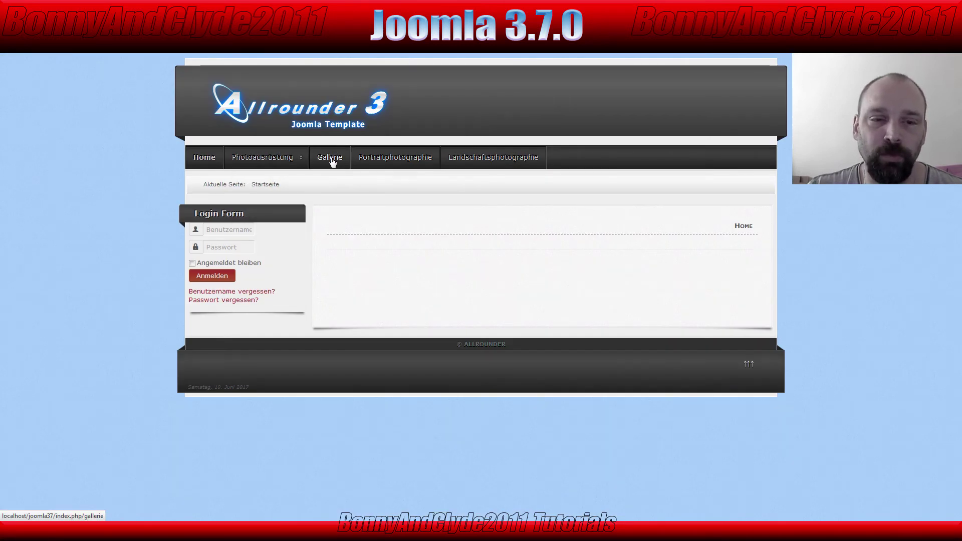
{"action": "left_click", "coordinate": [329, 161]}
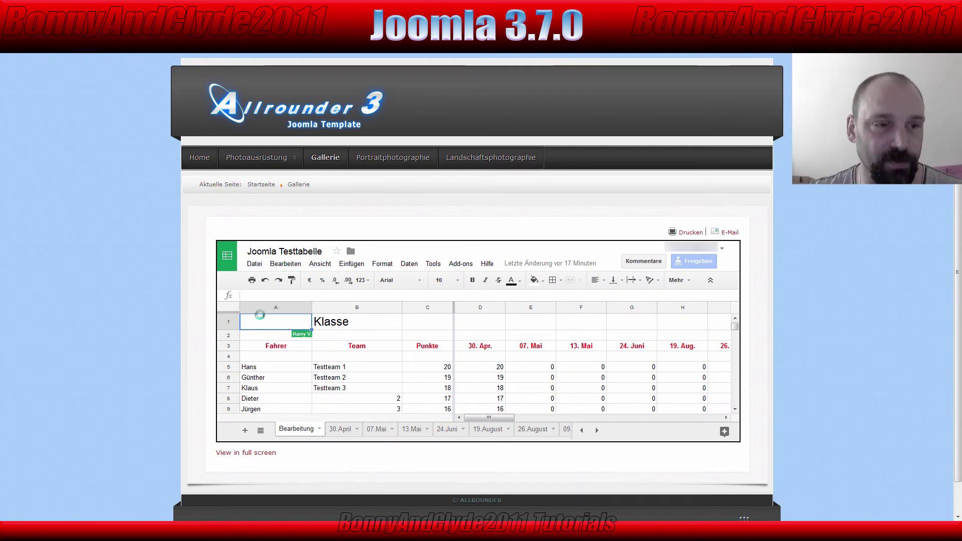
{"action": "key", "text": "ctrl+t"}
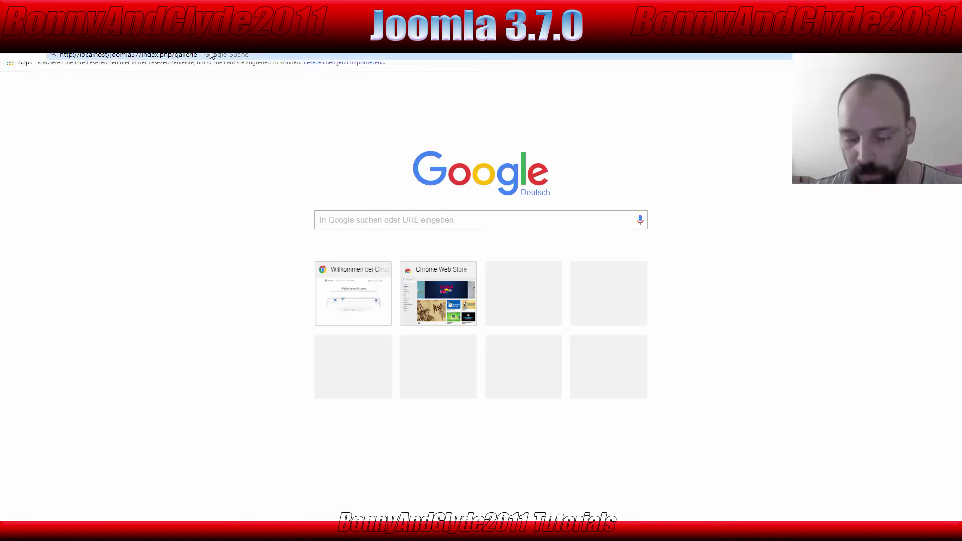
{"action": "left_click", "coordinate": [211, 57]}
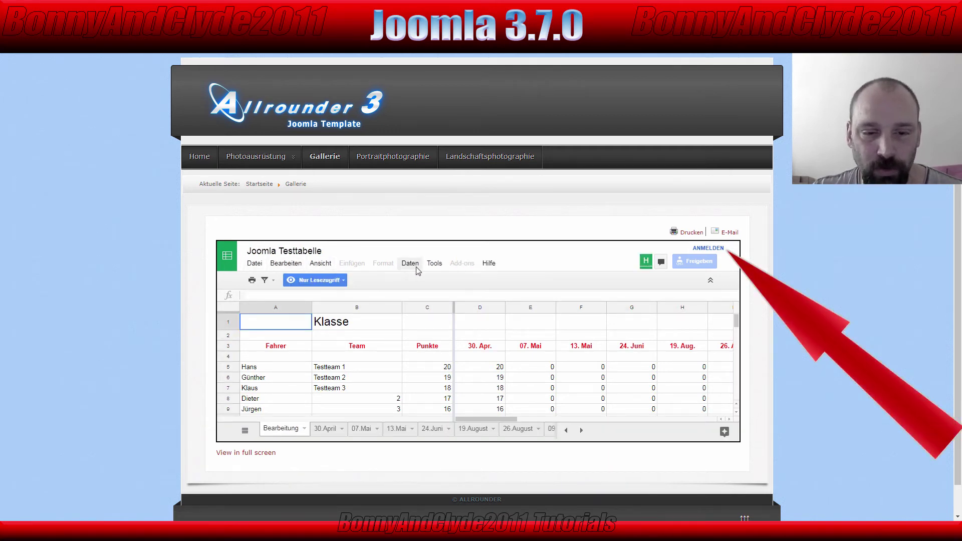
Try the embedded sheet's Bearbeiten, Ansicht and Daten menus, including Find and Replace, then close them
{"action": "left_click", "coordinate": [254, 264]}
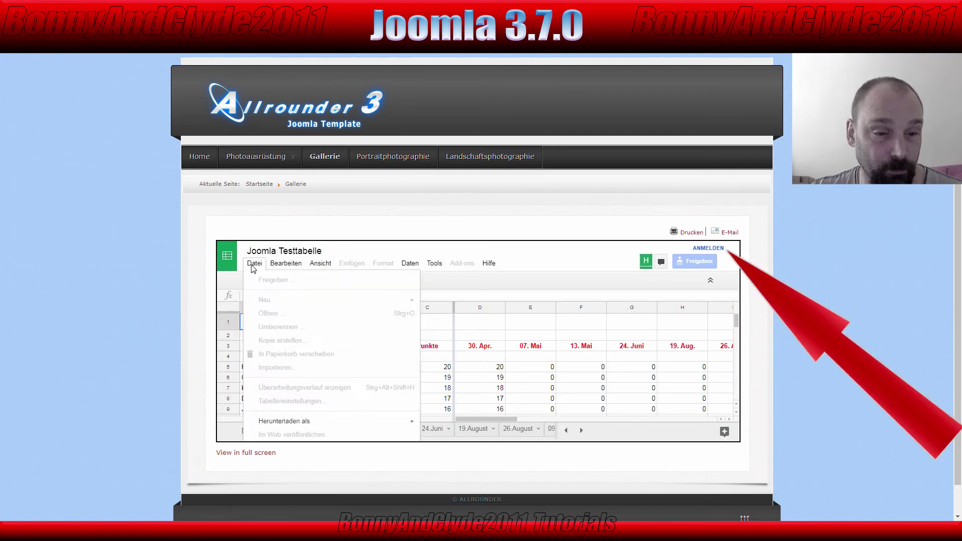
{"action": "mouse_move", "coordinate": [285, 263]}
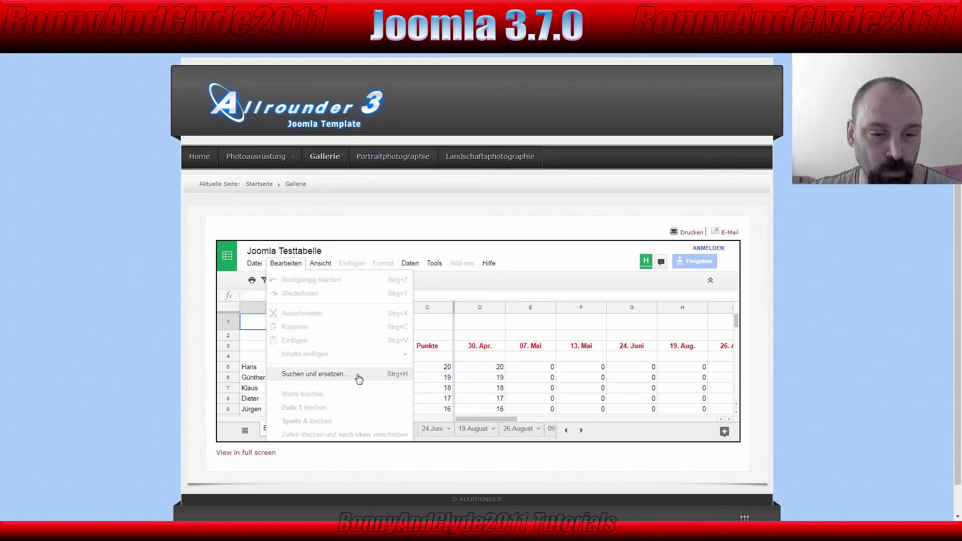
{"action": "left_click", "coordinate": [331, 380]}
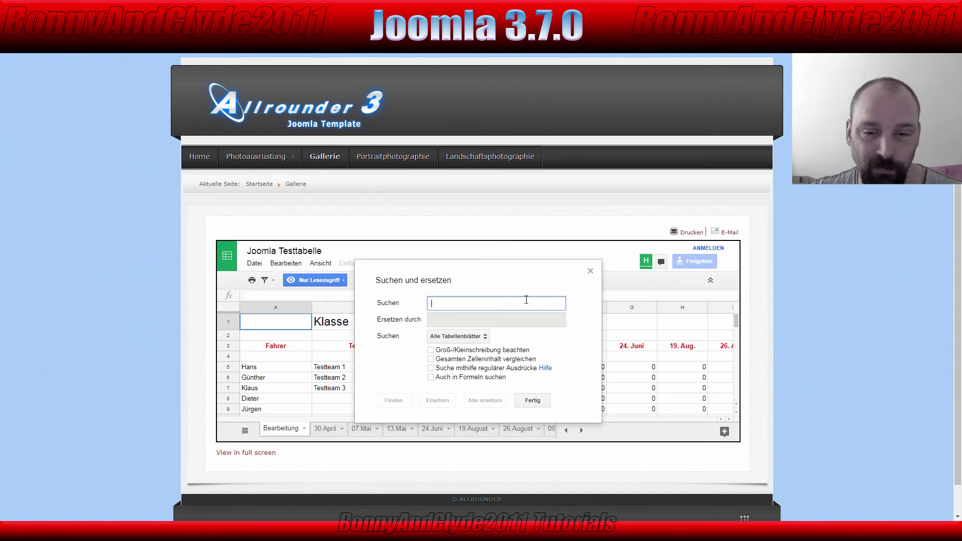
{"action": "left_click", "coordinate": [591, 272]}
{"action": "left_click", "coordinate": [321, 264]}
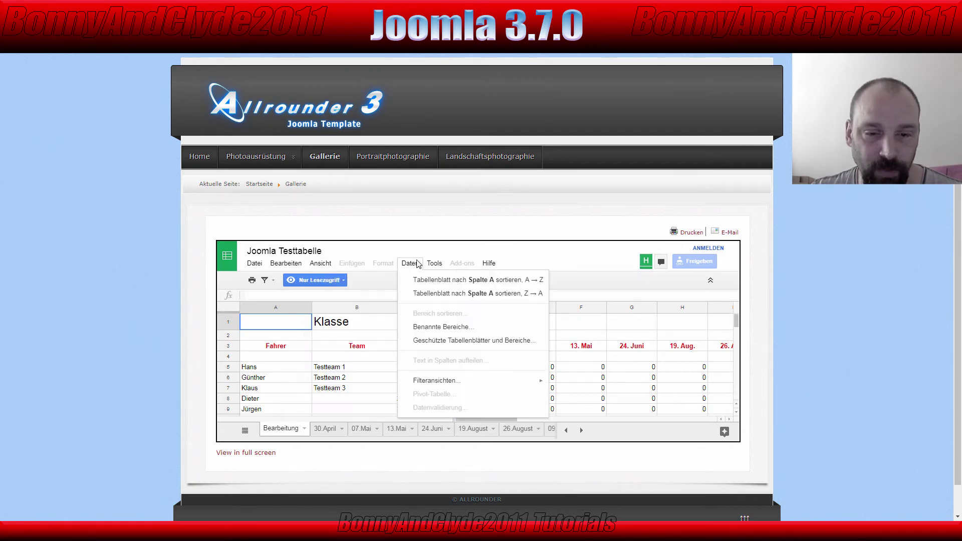
{"action": "left_click", "coordinate": [555, 260]}
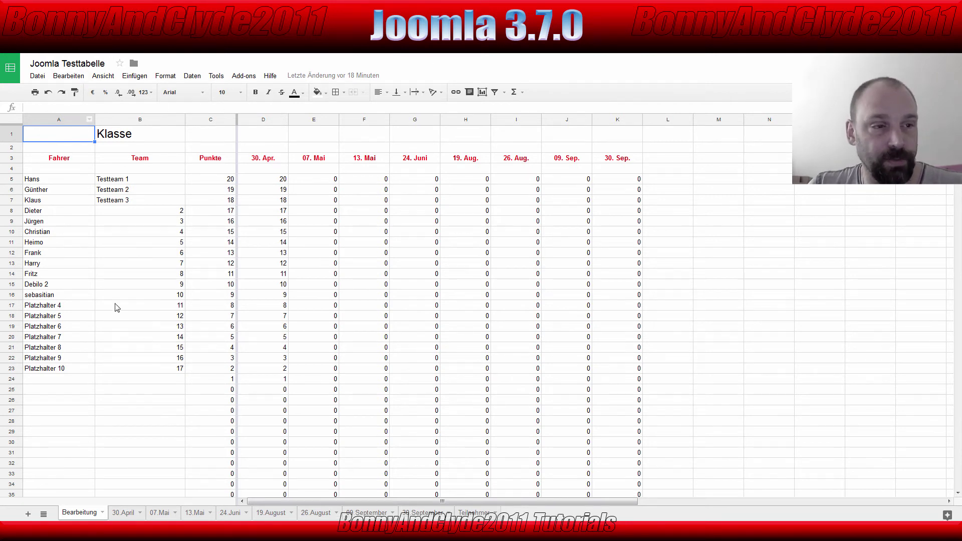
Turn on Ansicht > Vollbild, reload the Gallerie page, and dismiss the Schließen notice
{"action": "left_click", "coordinate": [38, 76]}
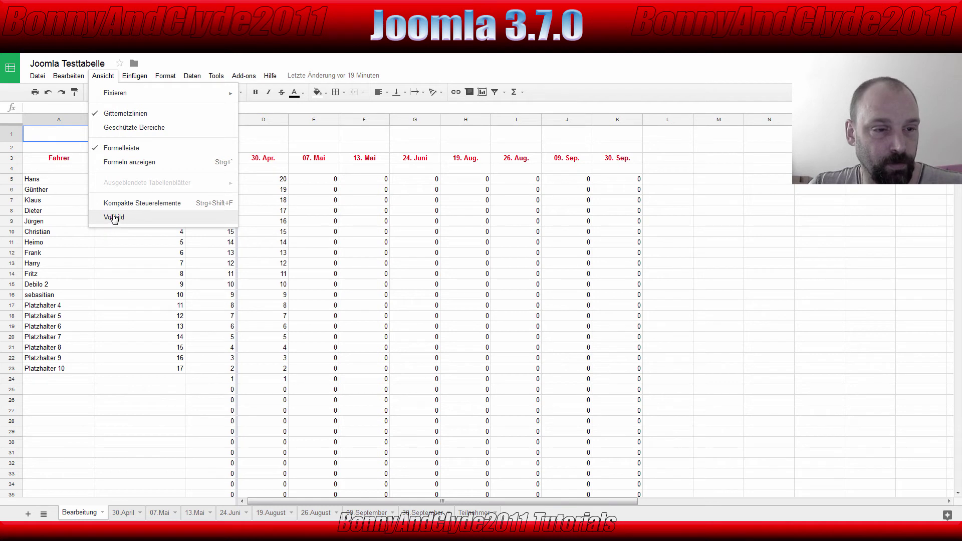
{"action": "left_click", "coordinate": [114, 219]}
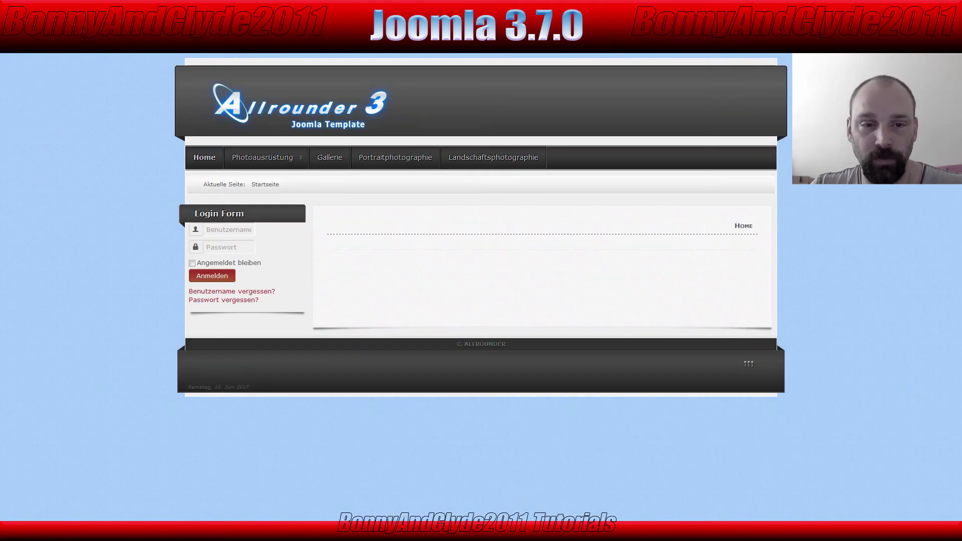
{"action": "left_click", "coordinate": [335, 164]}
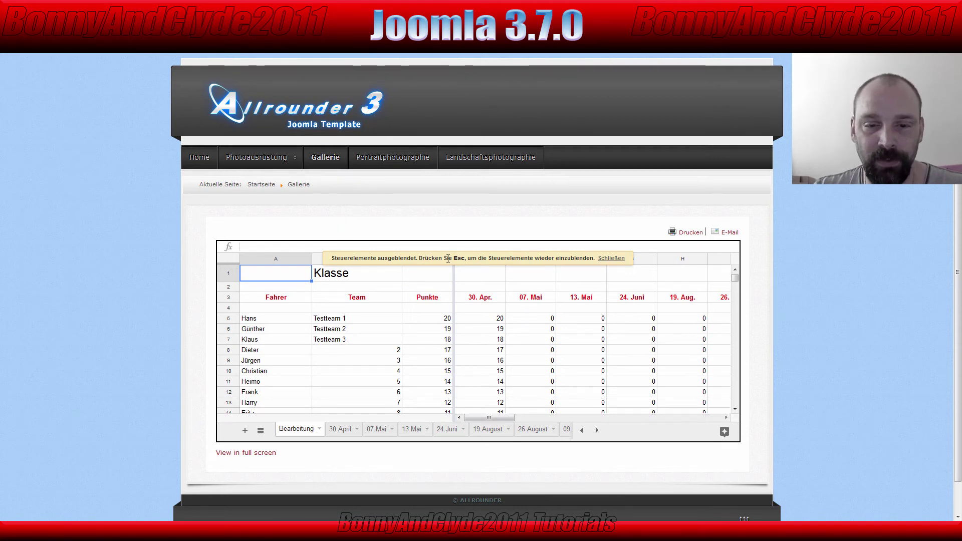
{"action": "left_click", "coordinate": [612, 259]}
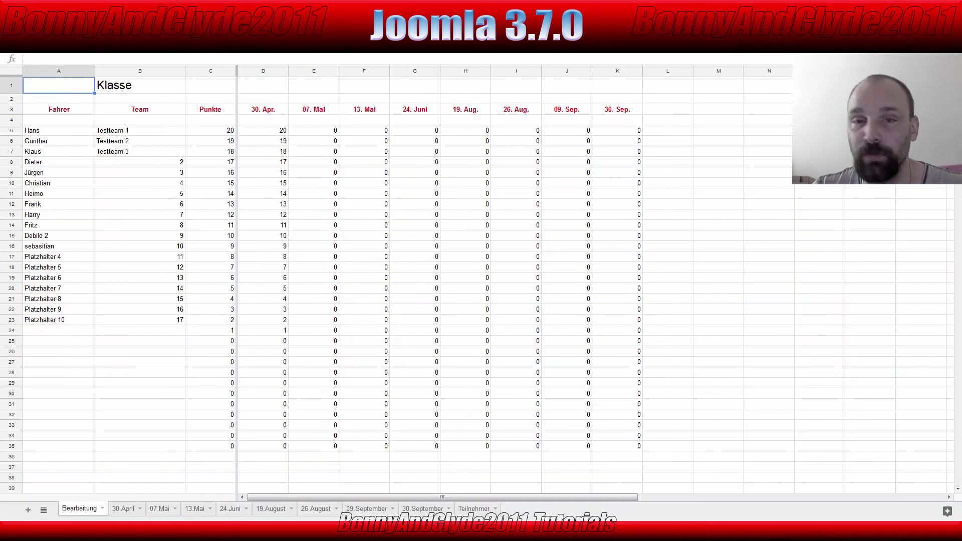
Exit full screen and untick Ansicht > Gitternetzlinien to hide the gridlines
{"action": "key", "text": "Escape"}
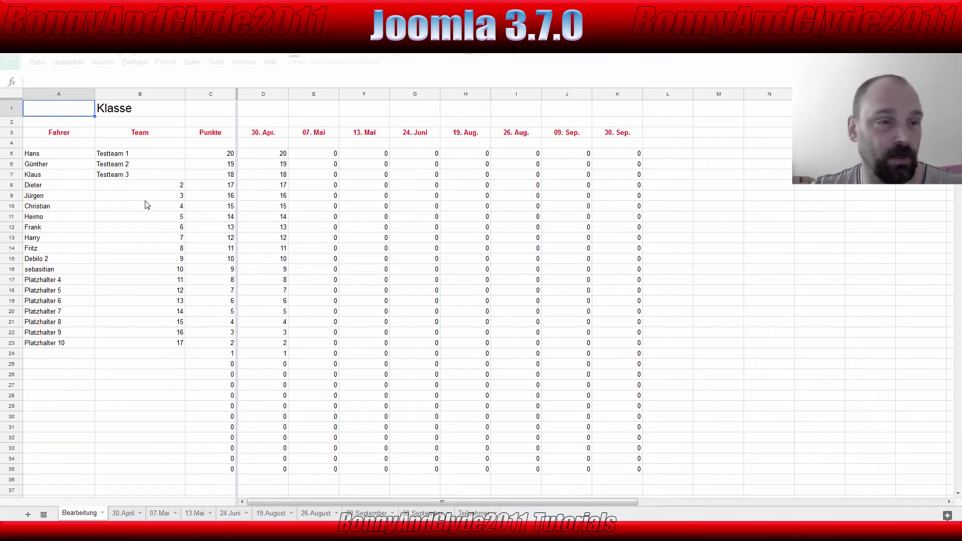
{"action": "left_click", "coordinate": [104, 77]}
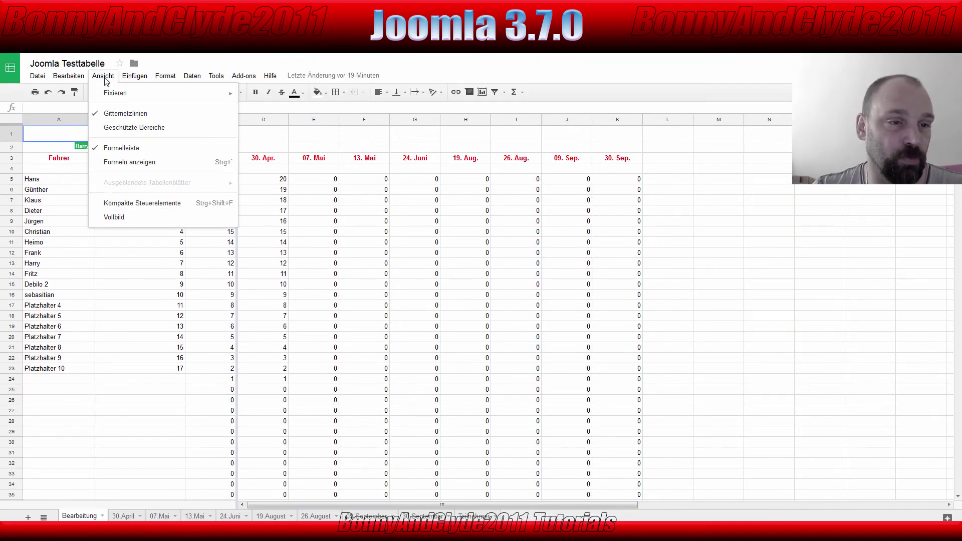
{"action": "left_click", "coordinate": [121, 114]}
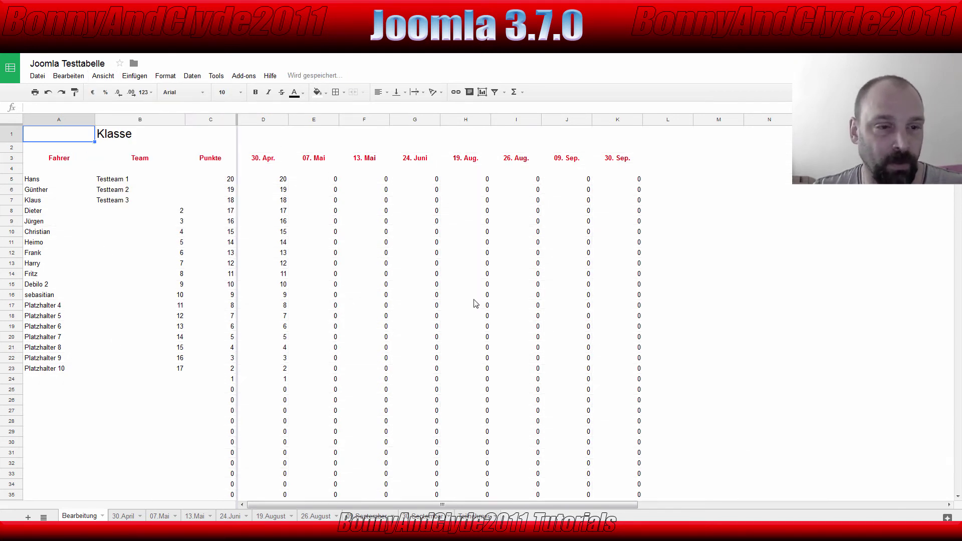
Apply all borders to the driver table from A5 down, then return to Vollbild
{"action": "left_click", "coordinate": [336, 93]}
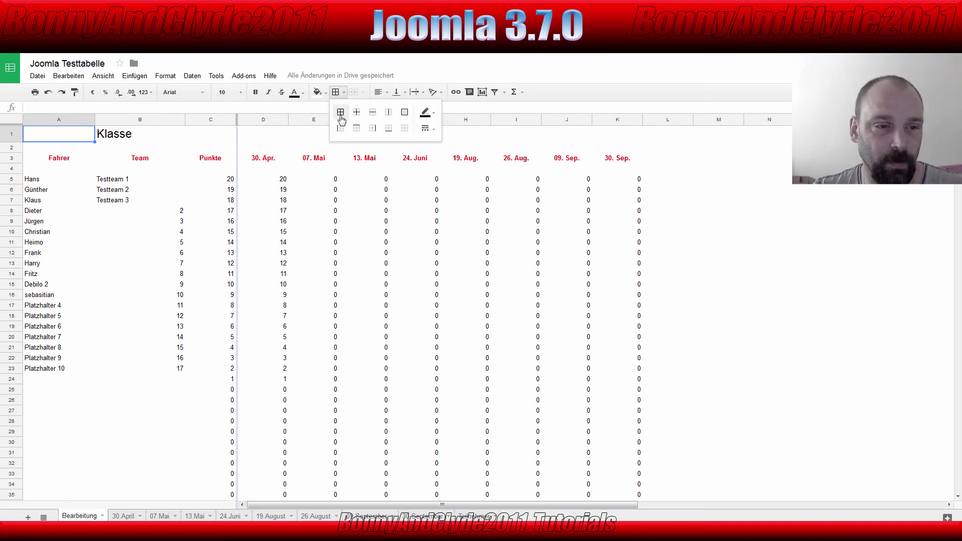
{"action": "left_click", "coordinate": [339, 113]}
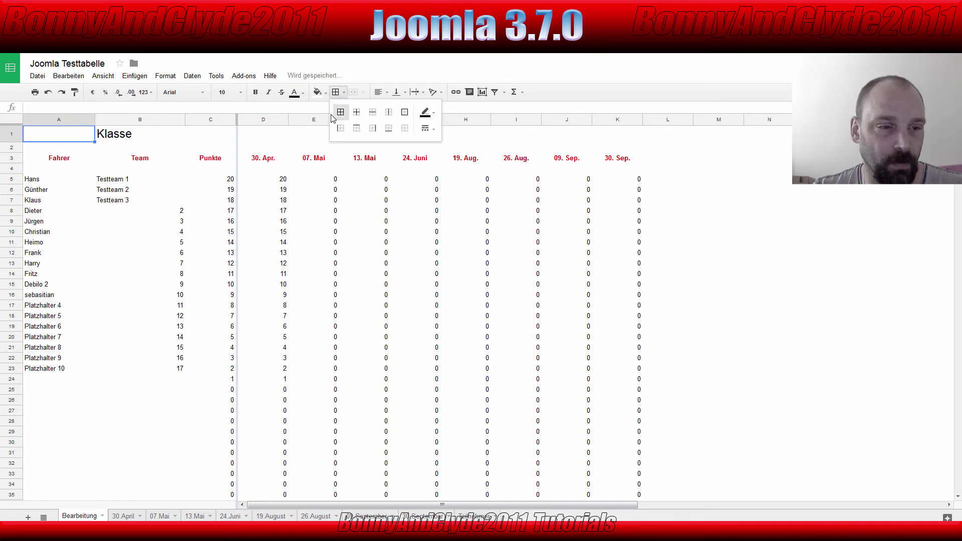
{"action": "left_click", "coordinate": [29, 186]}
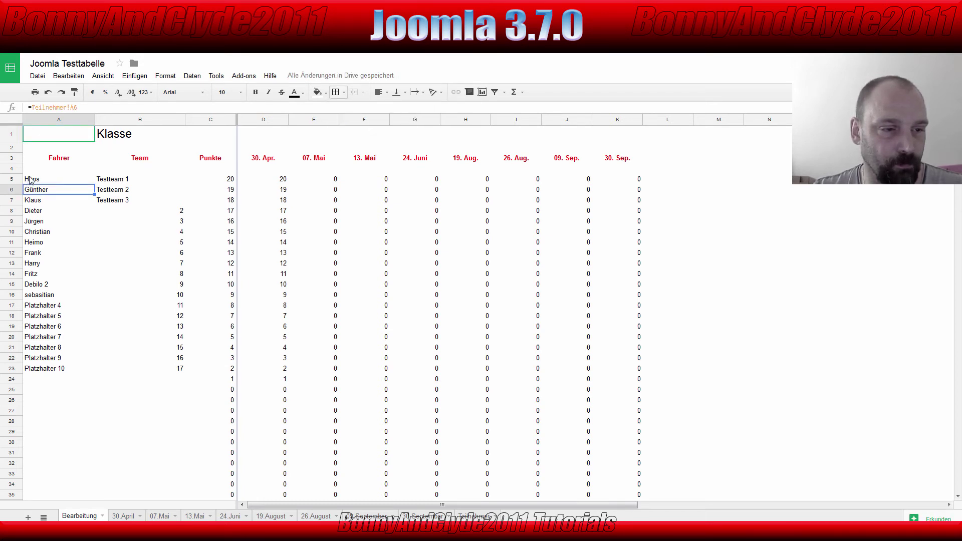
{"action": "mouse_move", "coordinate": [29, 179]}
{"action": "left_mouse_down"}
{"action": "mouse_move", "coordinate": [602, 402]}
{"action": "mouse_move", "coordinate": [627, 495]}
{"action": "left_mouse_up"}
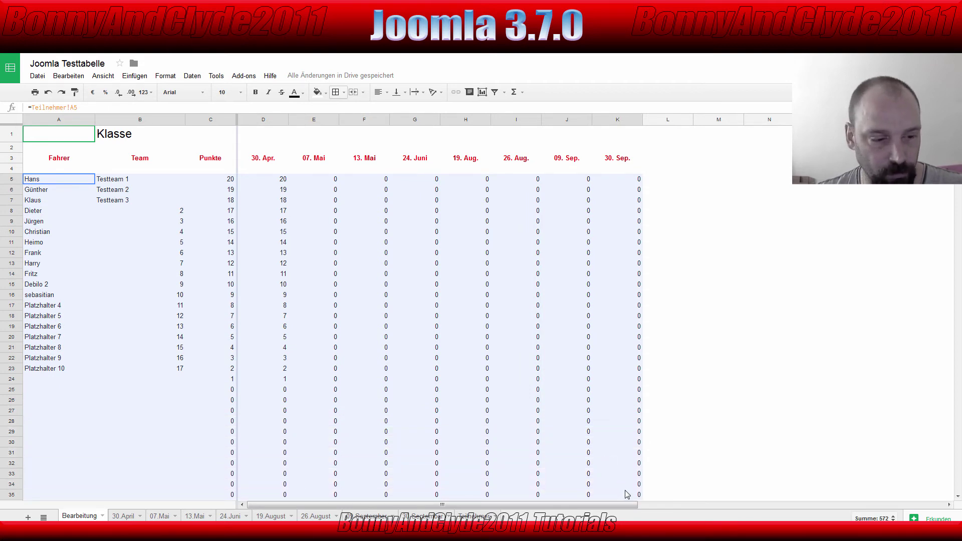
{"action": "left_click", "coordinate": [345, 94]}
{"action": "left_click", "coordinate": [341, 112]}
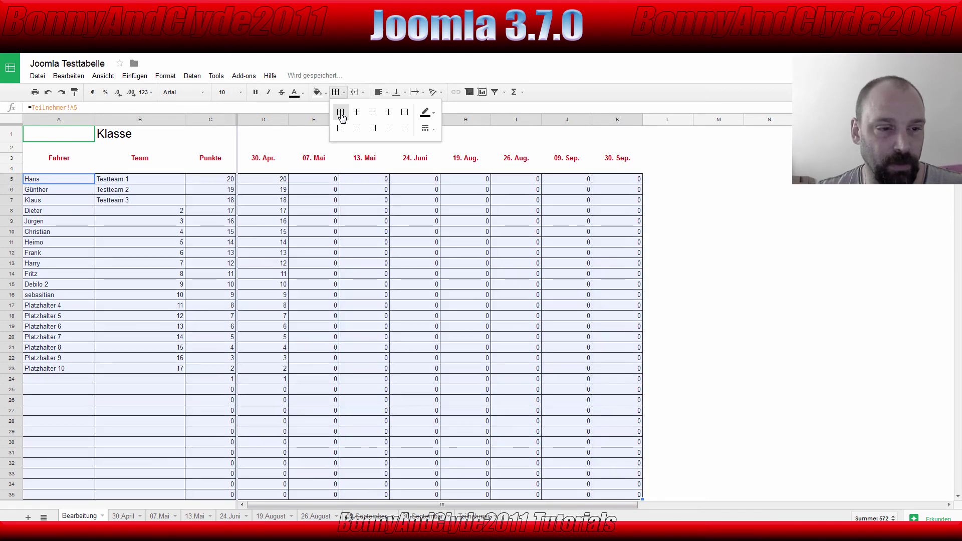
{"action": "left_click", "coordinate": [125, 316]}
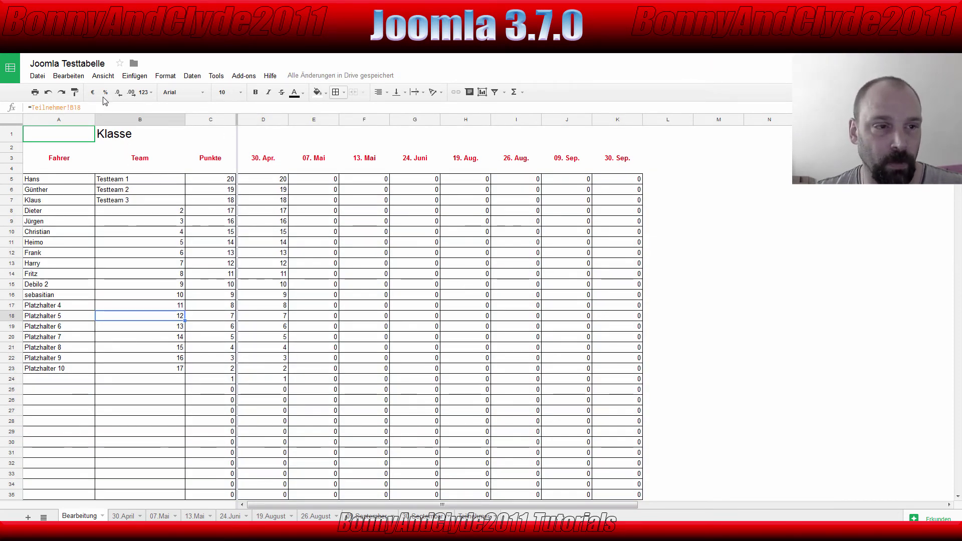
{"action": "left_click", "coordinate": [103, 76]}
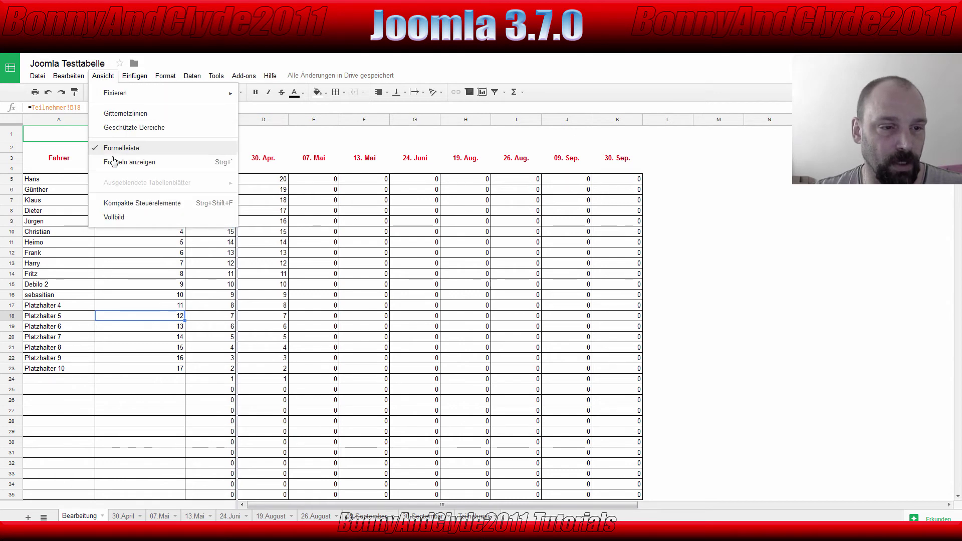
{"action": "left_click", "coordinate": [114, 217]}
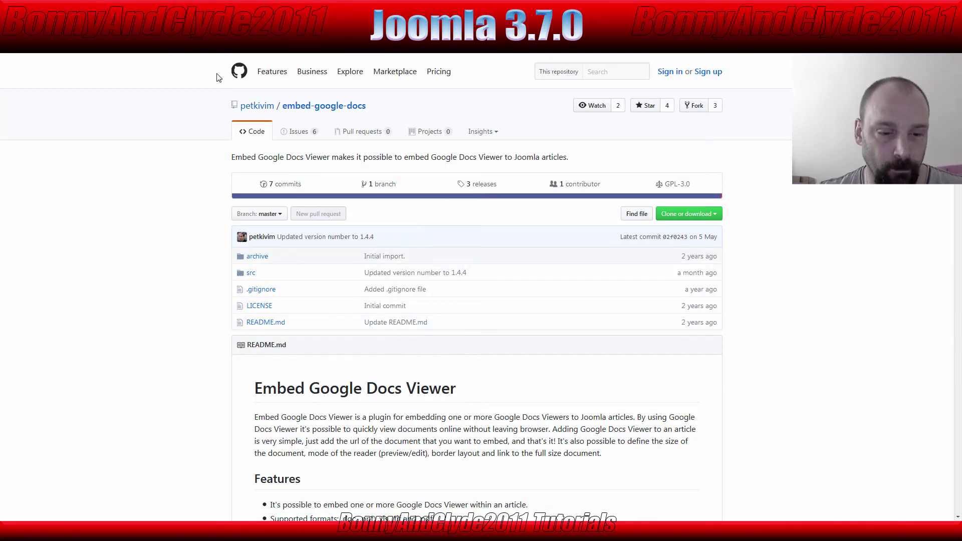
Find the Syntax section in the embed-google-docs README and copy its height:200 parameter
{"action": "scroll", "coordinate": [203, 205], "scroll_direction": "down", "scroll_amount": 6}
{"action": "scroll", "coordinate": [203, 208], "scroll_direction": "down", "scroll_amount": 5}
{"action": "scroll", "coordinate": [203, 225], "scroll_direction": "up", "scroll_amount": 1}
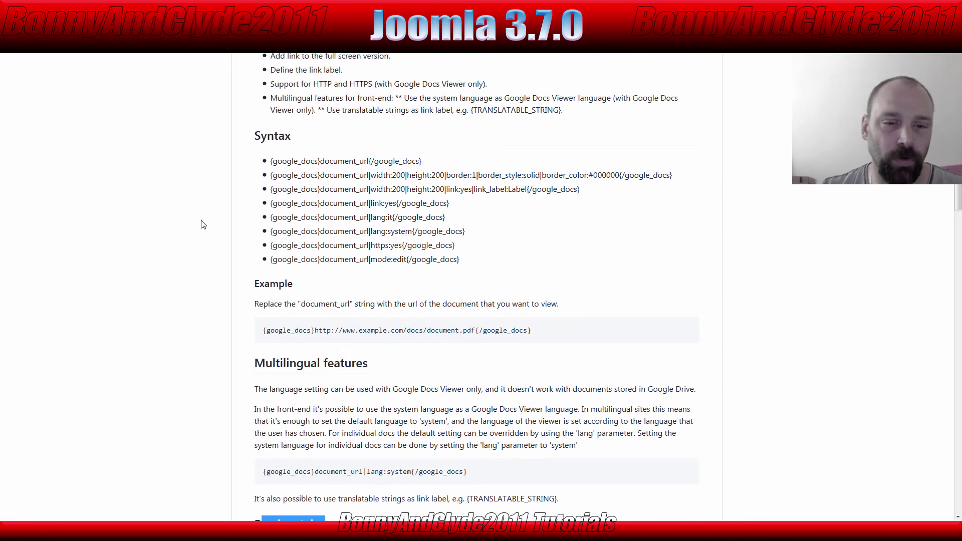
{"action": "mouse_move", "coordinate": [431, 151]}
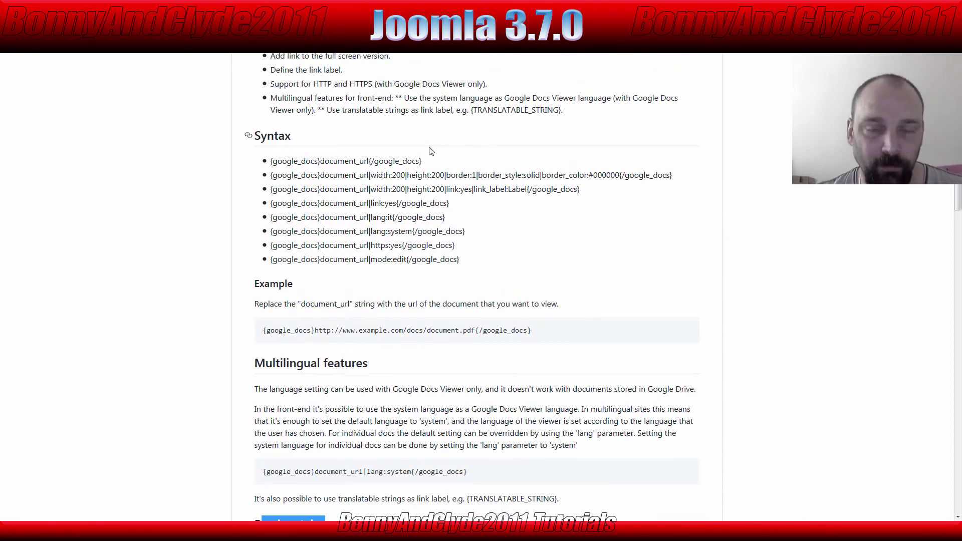
{"action": "left_click", "coordinate": [372, 188]}
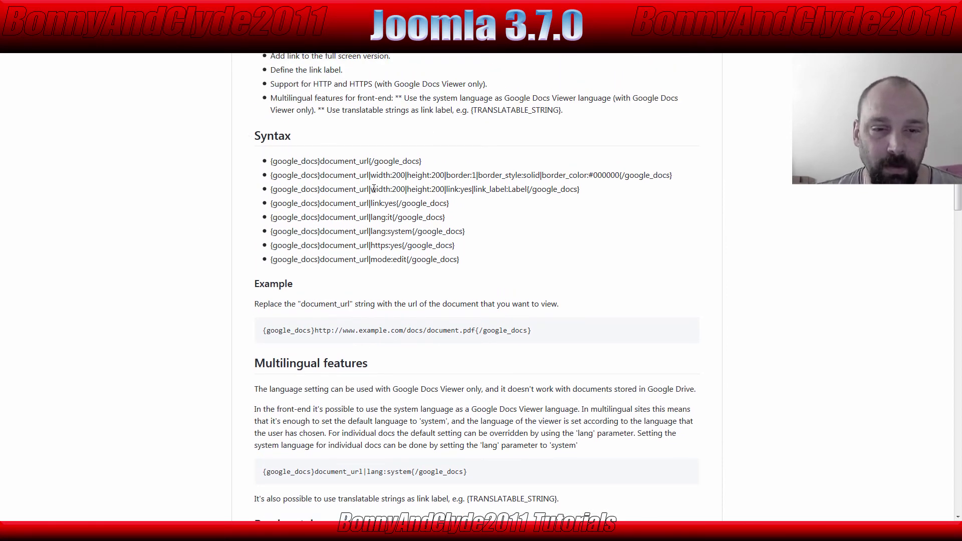
{"action": "left_click_drag", "start_coordinate": [371, 189], "coordinate": [406, 188]}
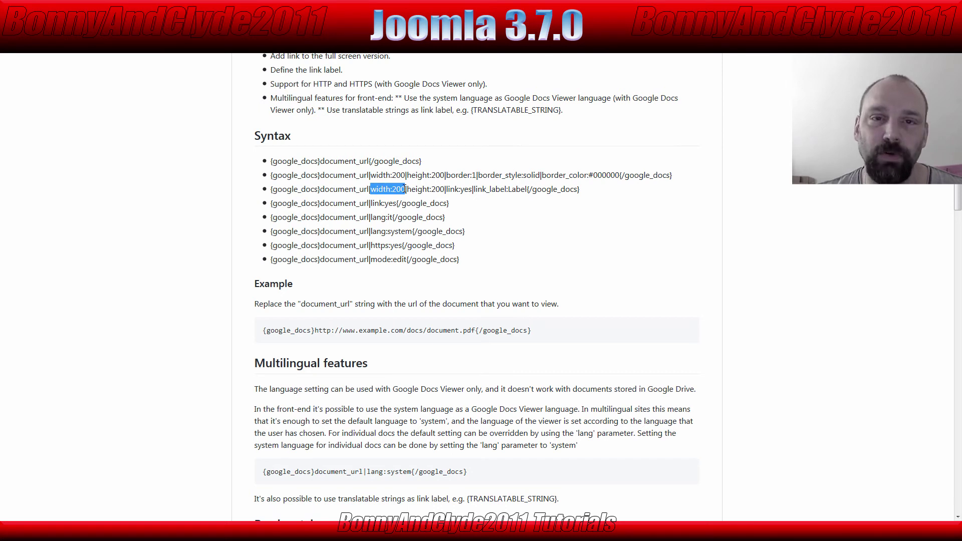
{"action": "left_click", "coordinate": [408, 191]}
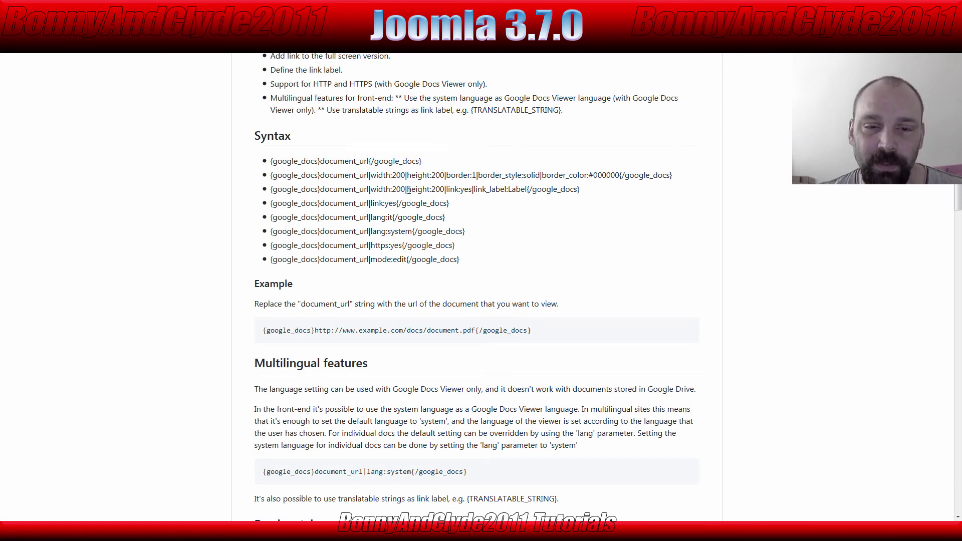
{"action": "left_click_drag", "start_coordinate": [407, 190], "coordinate": [441, 191]}
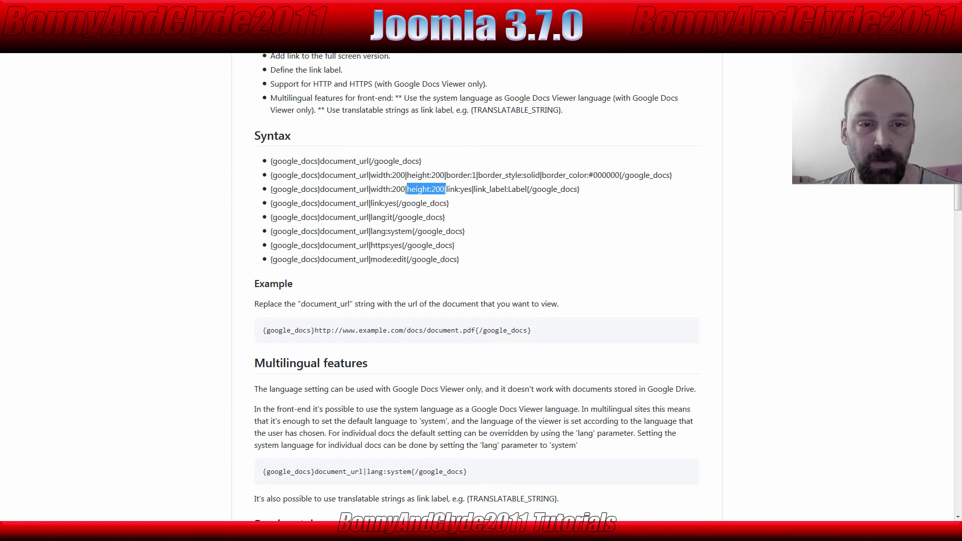
{"action": "key", "text": "ctrl+Tab"}
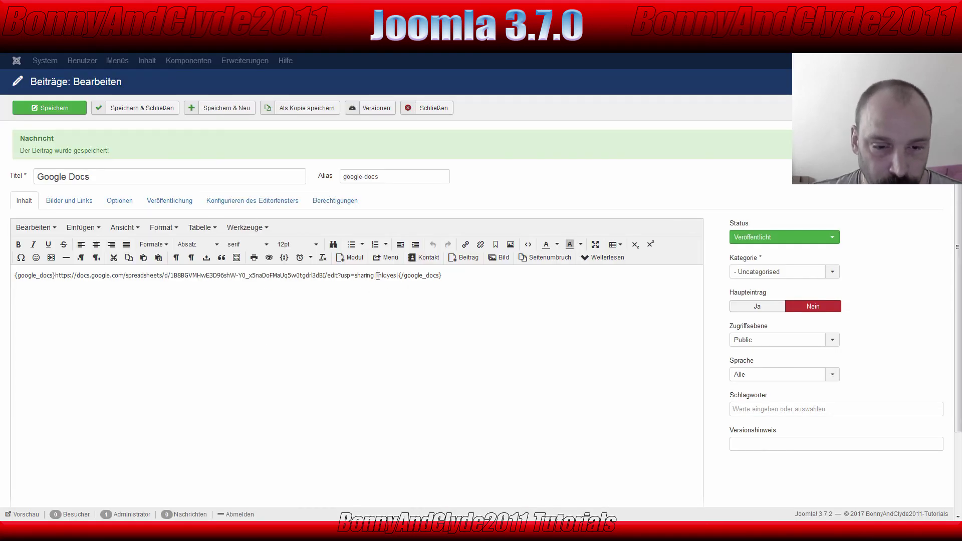
Insert height:500 before link:yes in the google_docs tag, save, and reload the Gallerie page
{"action": "left_click", "coordinate": [378, 276]}
{"action": "type", "text": "height:200|"}
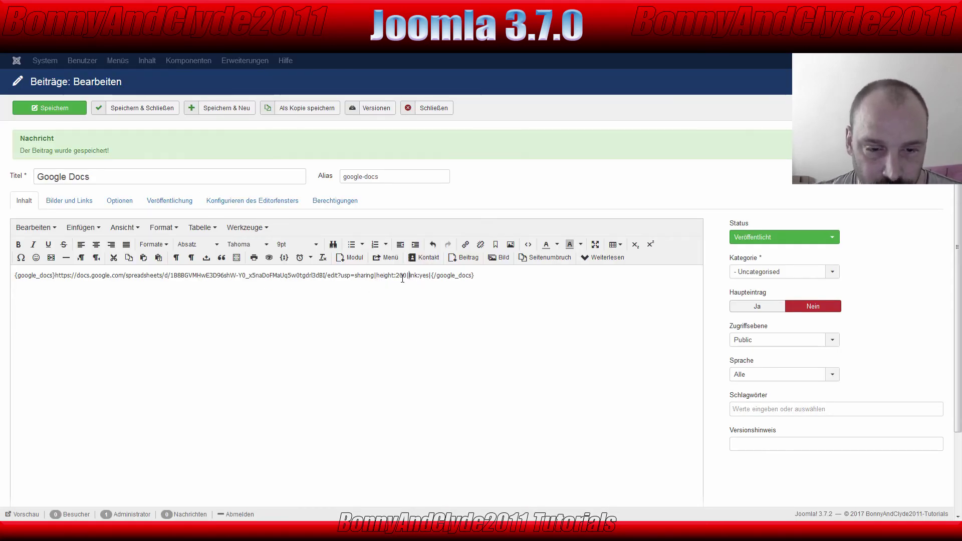
{"action": "left_click", "coordinate": [401, 277]}
{"action": "type", "text": "5"}
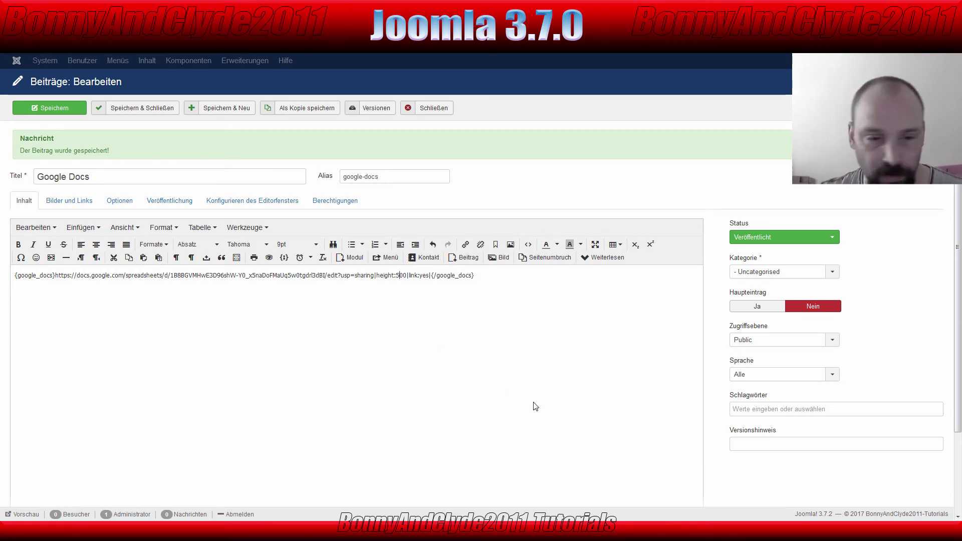
{"action": "left_click", "coordinate": [66, 108]}
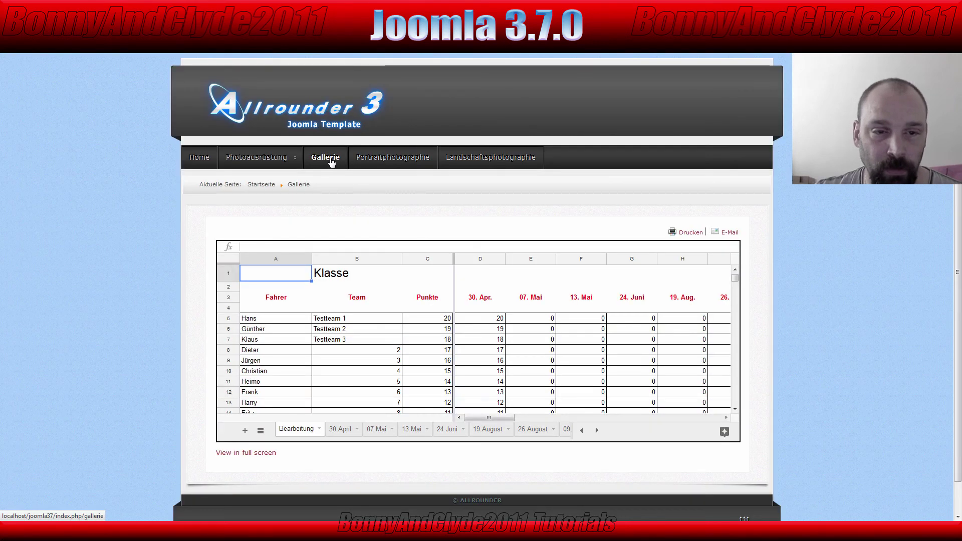
{"action": "left_click", "coordinate": [331, 162]}
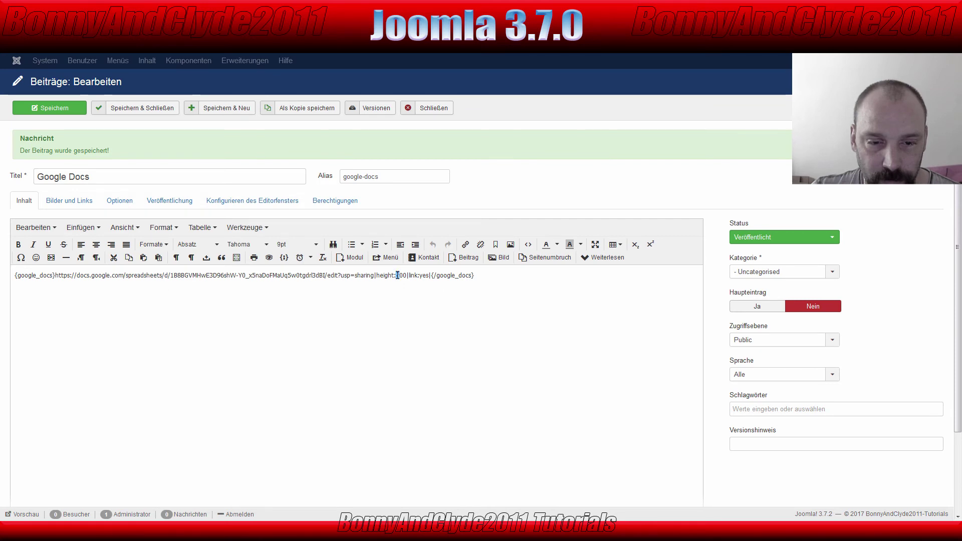
Save again, reload Gallerie, and scroll the taller embedded sheet right to later date columns
{"action": "left_click", "coordinate": [50, 108]}
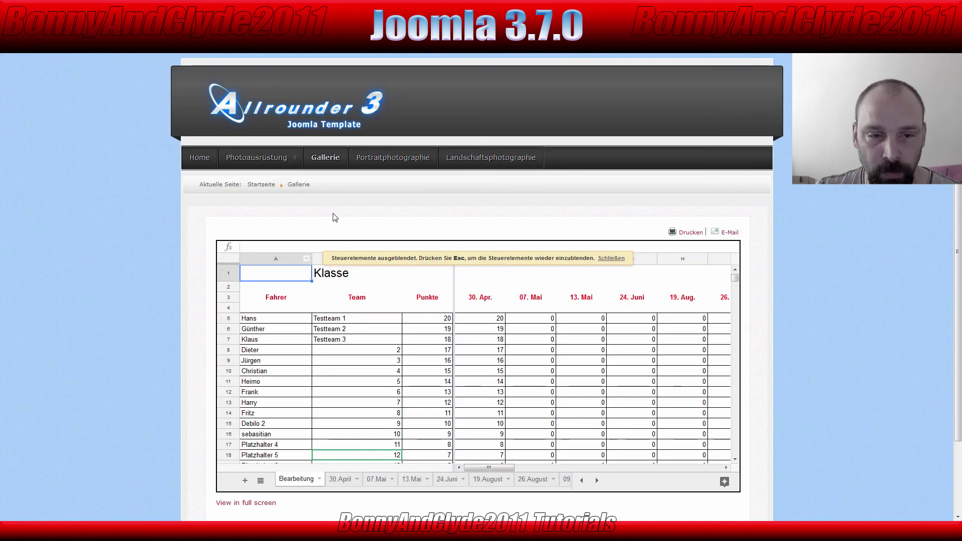
{"action": "left_click", "coordinate": [331, 160]}
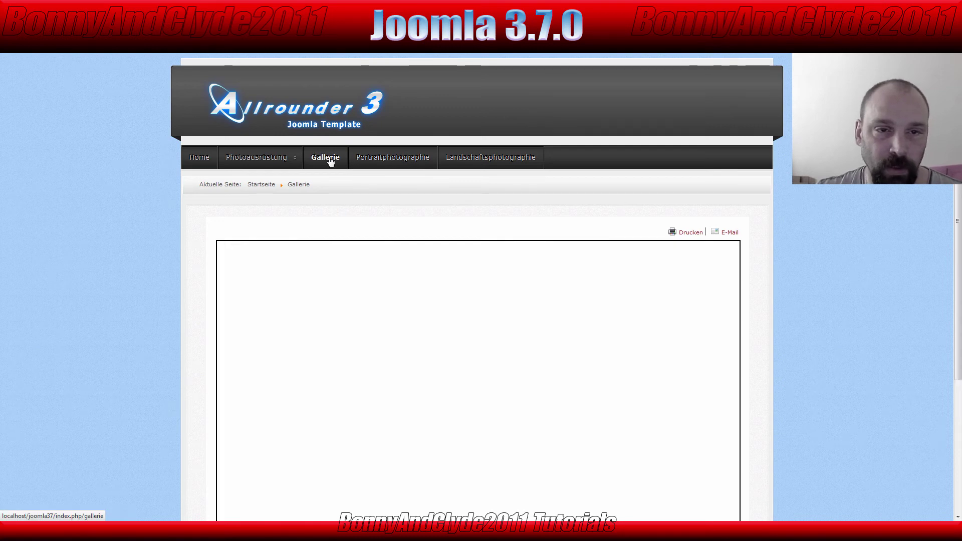
{"action": "scroll", "coordinate": [77, 263], "scroll_direction": "down", "scroll_amount": 2}
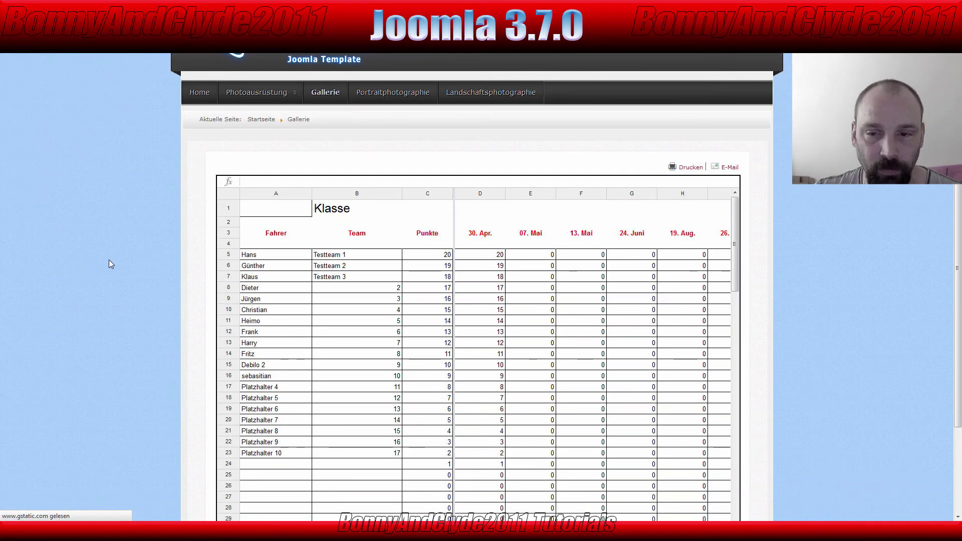
{"action": "scroll", "coordinate": [54, 255], "scroll_direction": "up", "scroll_amount": 2}
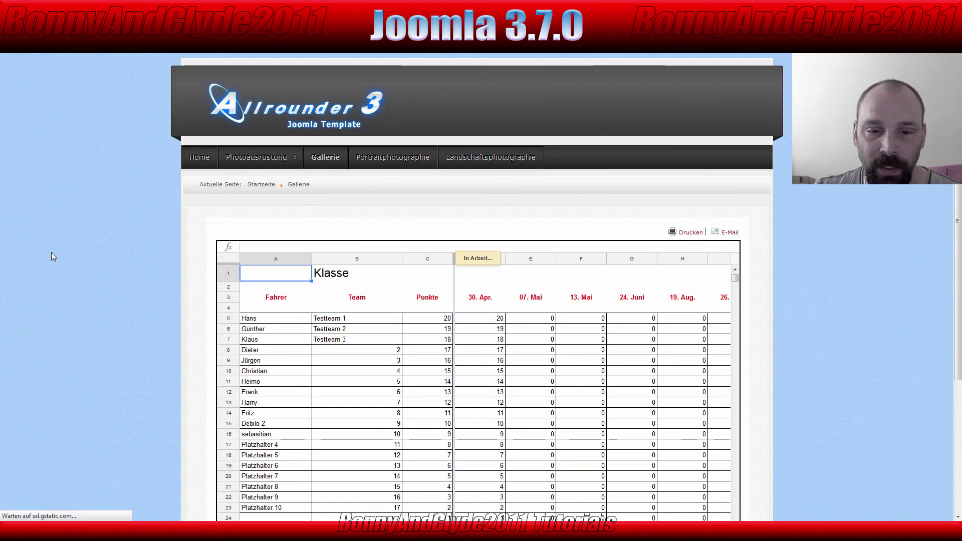
{"action": "scroll", "coordinate": [51, 252], "scroll_direction": "down", "scroll_amount": 1}
{"action": "scroll", "coordinate": [51, 252], "scroll_direction": "down", "scroll_amount": 2}
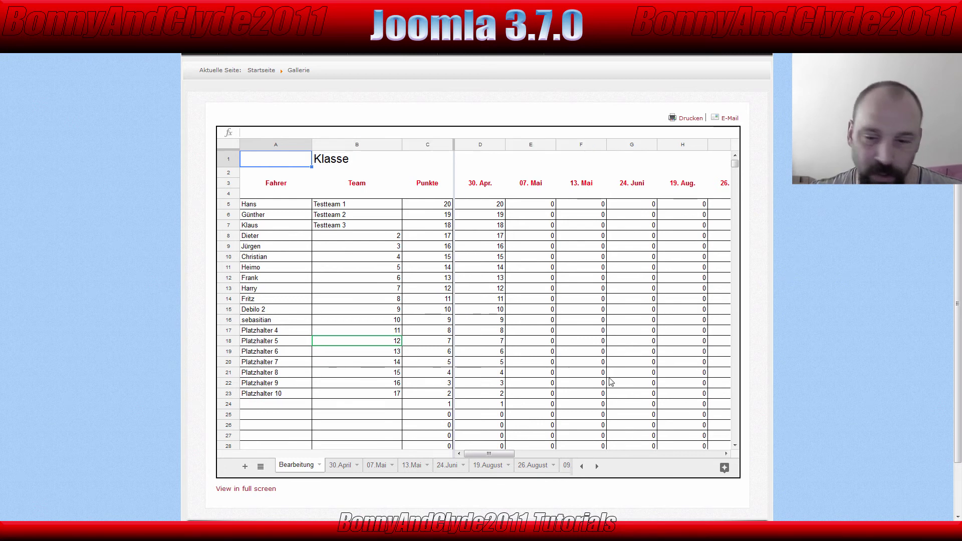
{"action": "mouse_move", "coordinate": [488, 455]}
{"action": "left_mouse_down"}
{"action": "mouse_move", "coordinate": [580, 463]}
{"action": "mouse_move", "coordinate": [488, 455]}
{"action": "left_mouse_up"}
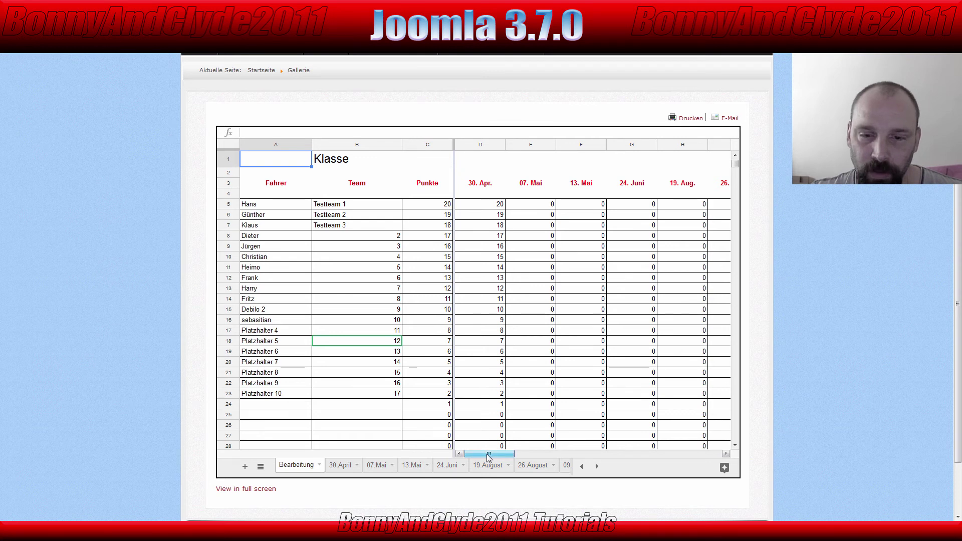
{"action": "left_click_drag", "start_coordinate": [489, 457], "coordinate": [524, 456]}
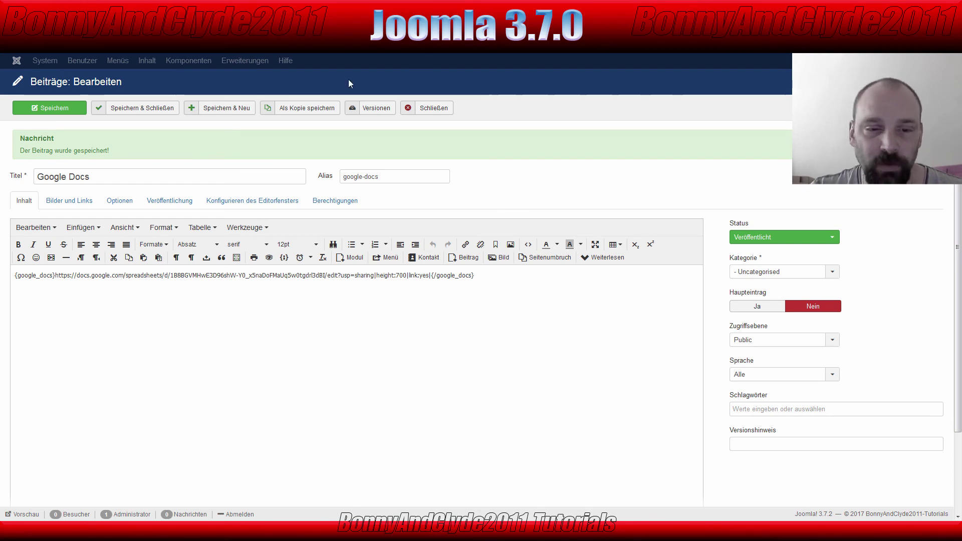
Change the google_docs tag's link option from 'yes' to 'no'
{"action": "left_click", "coordinate": [419, 277]}
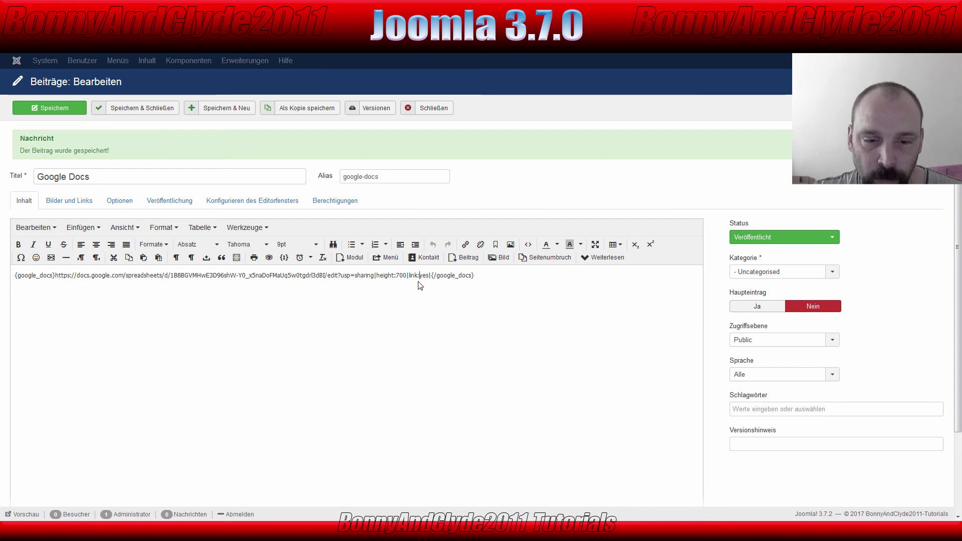
{"action": "left_click_drag", "start_coordinate": [409, 276], "coordinate": [414, 275]}
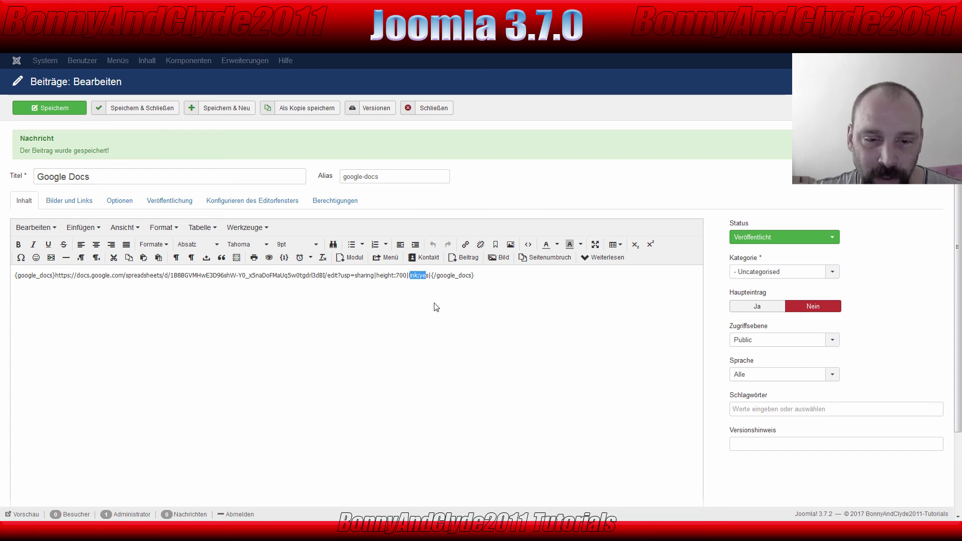
{"action": "double_click", "coordinate": [424, 275]}
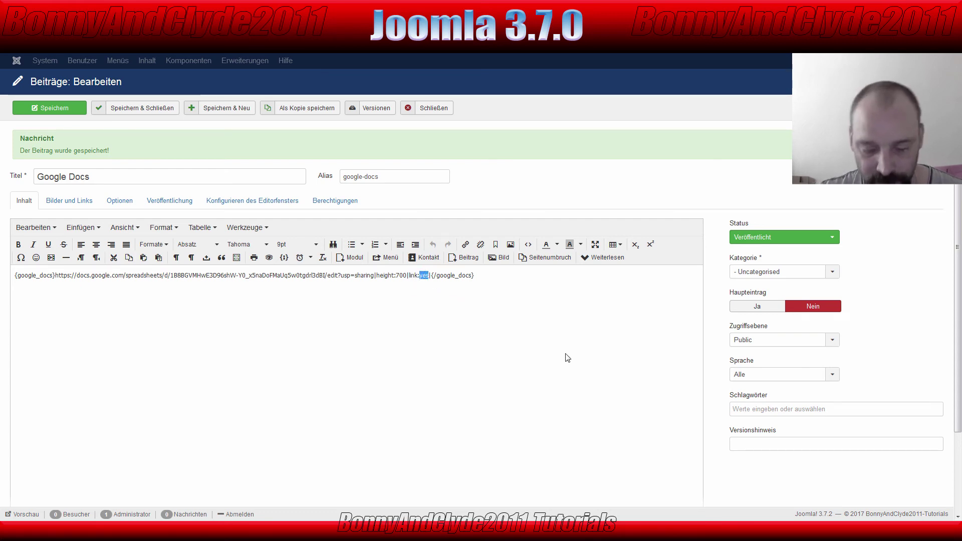
{"action": "type", "text": "no"}
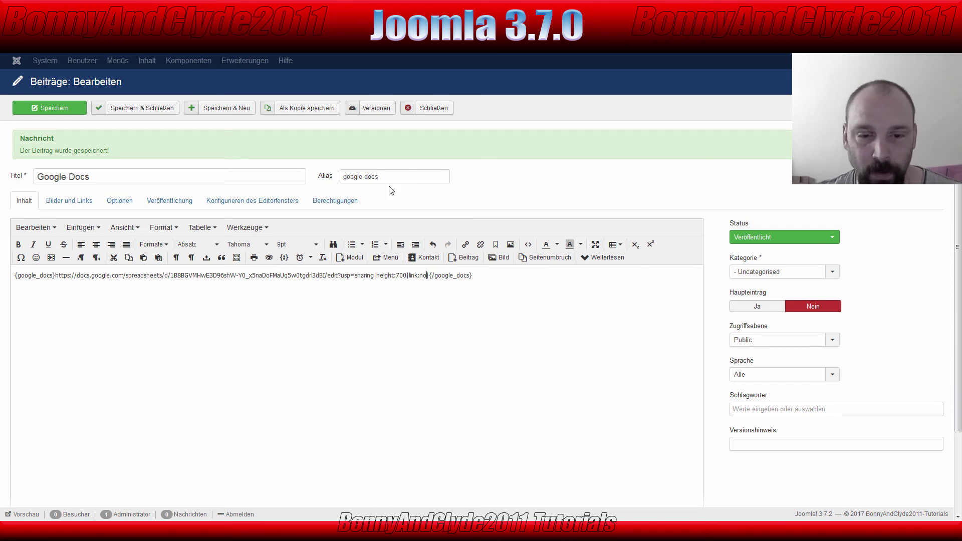
Save the article with link:no in the embed tag
{"action": "left_click", "coordinate": [115, 111]}
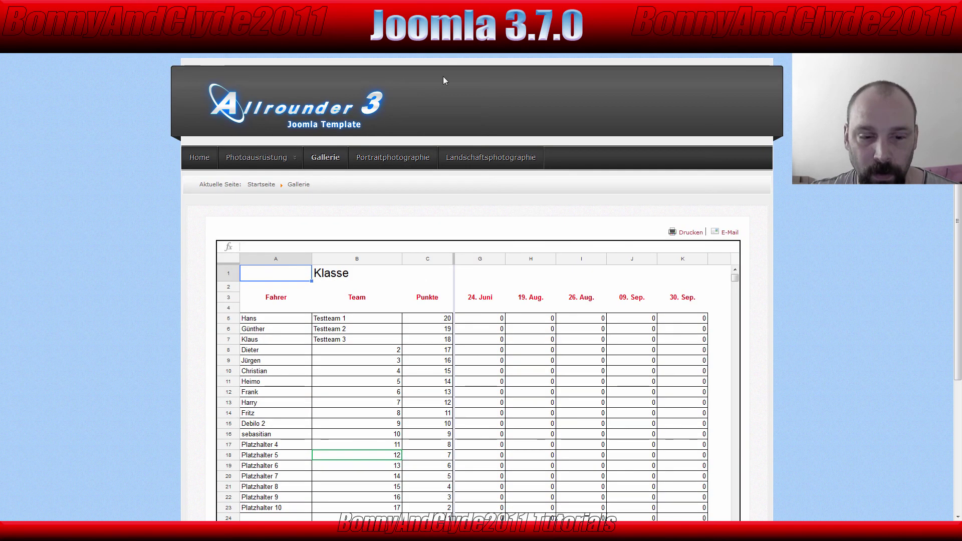
{"action": "scroll", "coordinate": [86, 314], "scroll_direction": "down", "scroll_amount": 3}
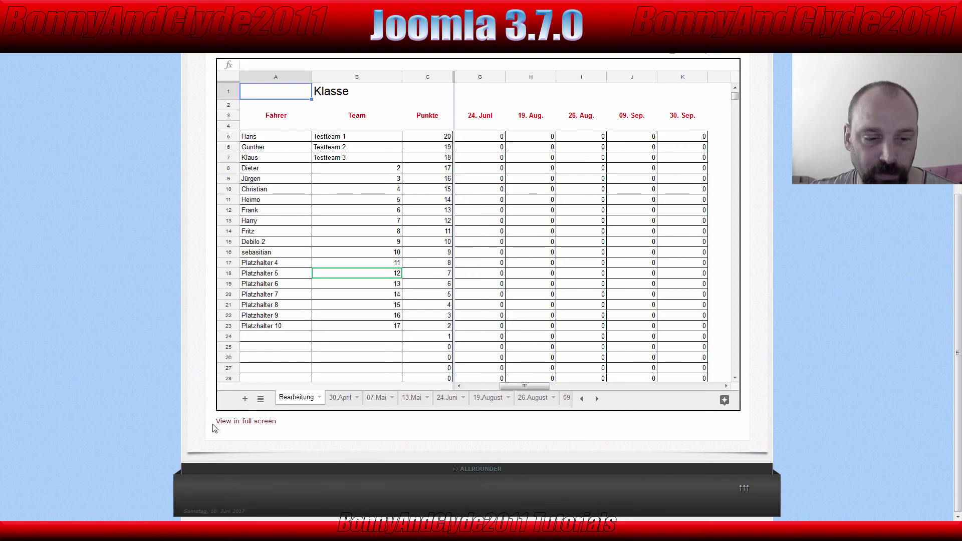
{"action": "scroll", "coordinate": [214, 427], "scroll_direction": "up", "scroll_amount": 3}
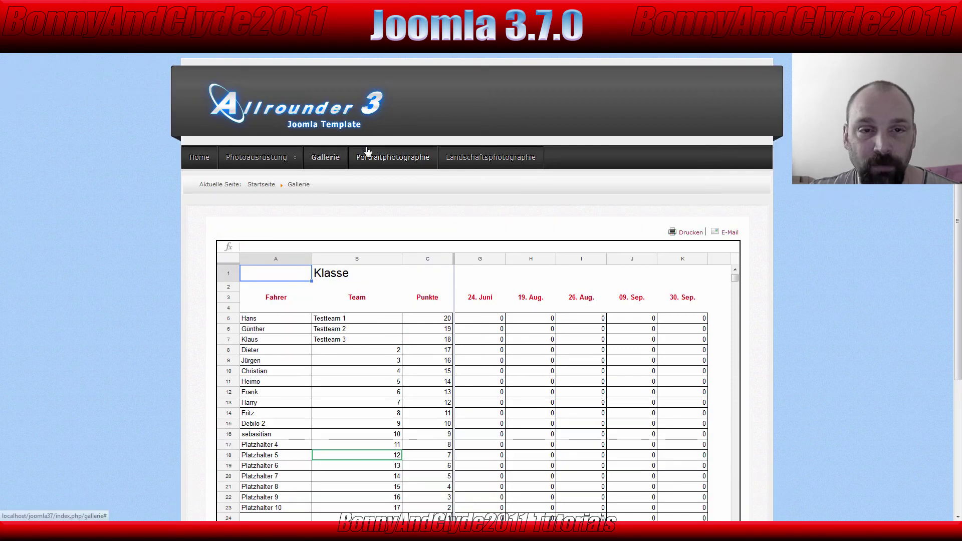
Reload the Gallerie page and confirm the full-screen link is gone below the spreadsheet
{"action": "left_click", "coordinate": [325, 158]}
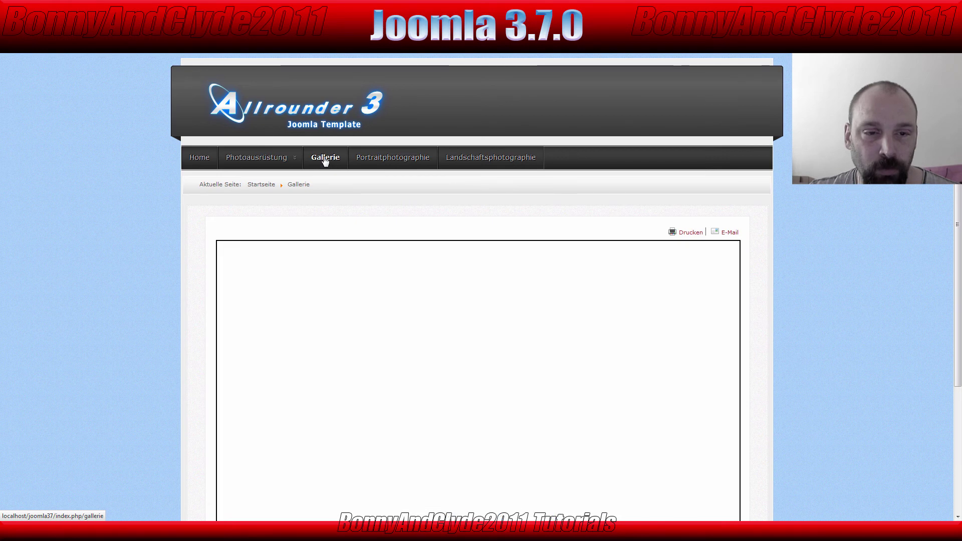
{"action": "scroll", "coordinate": [130, 256], "scroll_direction": "down", "scroll_amount": 3}
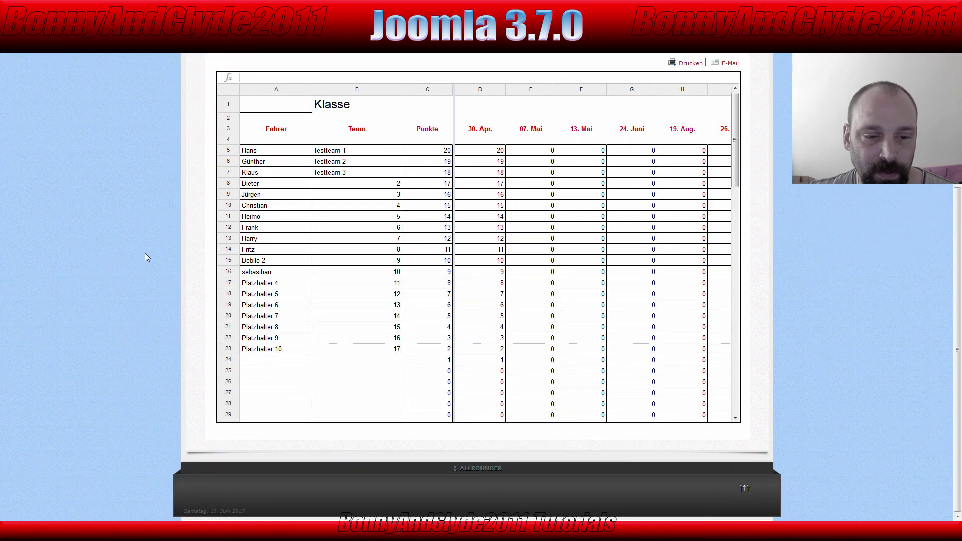
{"action": "scroll", "coordinate": [172, 321], "scroll_direction": "up", "scroll_amount": 2}
{"action": "scroll", "coordinate": [128, 329], "scroll_direction": "down", "scroll_amount": 3}
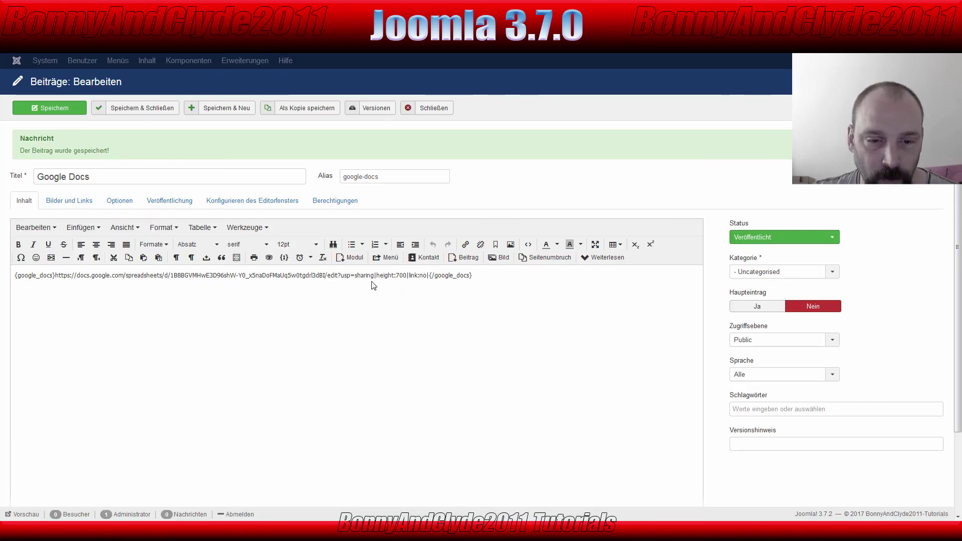
Set the link option back to 'yes', keep the closing tag on one line, and save
{"action": "double_click", "coordinate": [424, 275]}
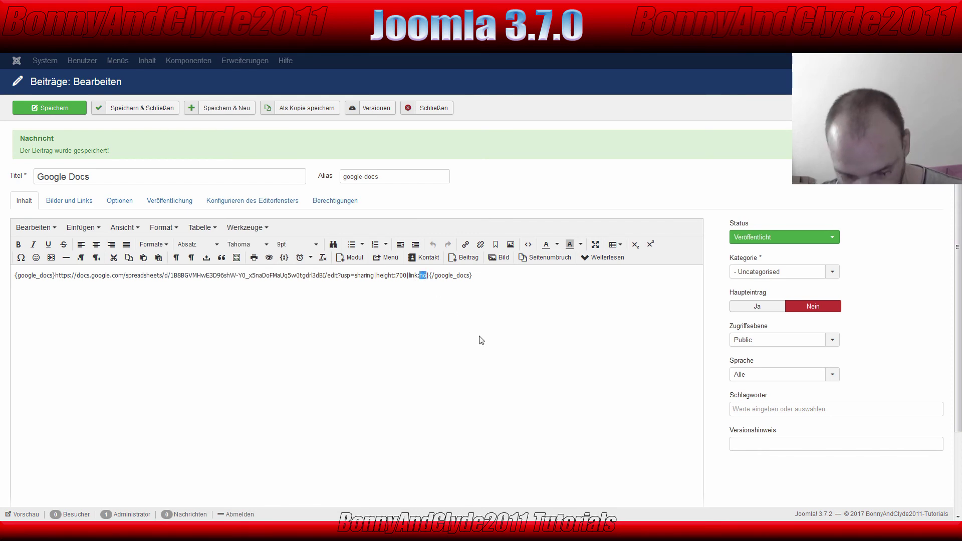
{"action": "type", "text": "yes"}
{"action": "key", "text": "Return"}
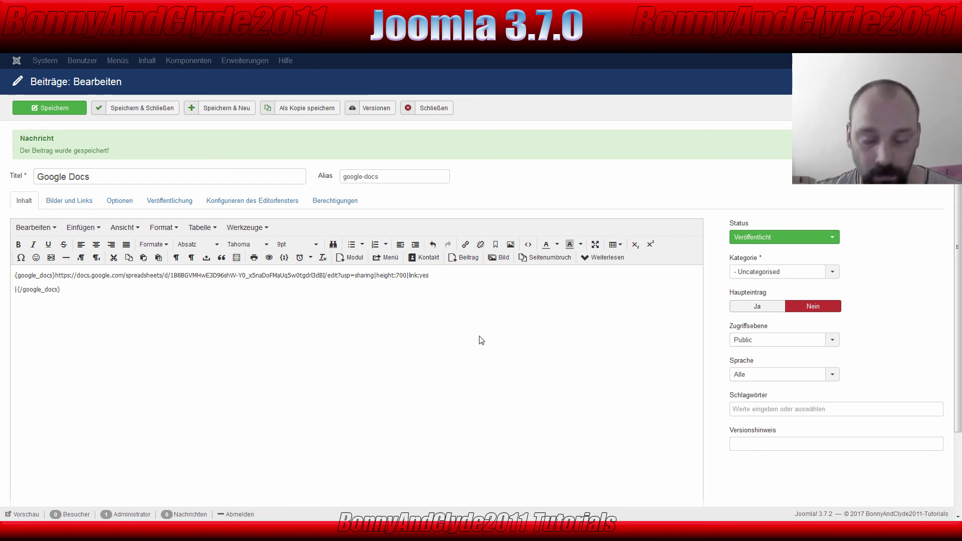
{"action": "key", "text": "BackSpace"}
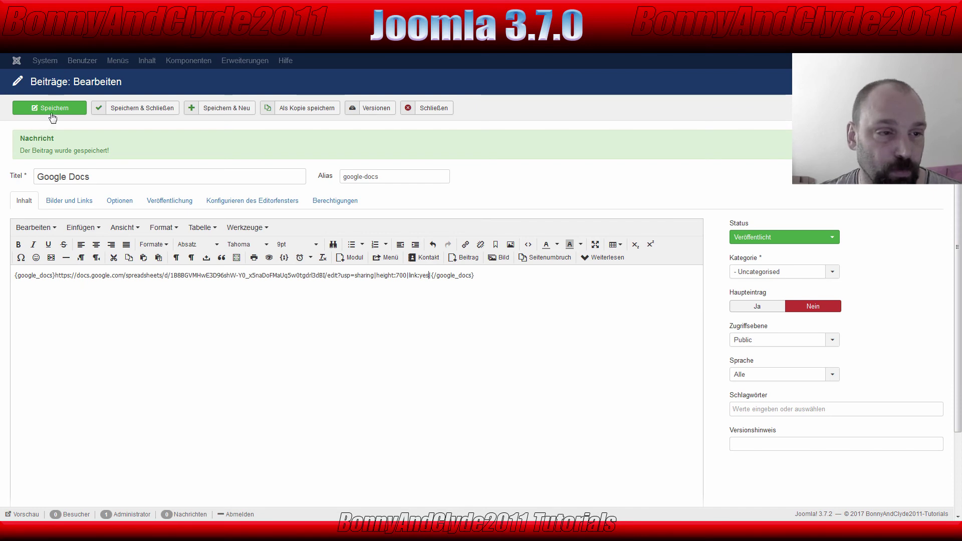
{"action": "left_click", "coordinate": [54, 110]}
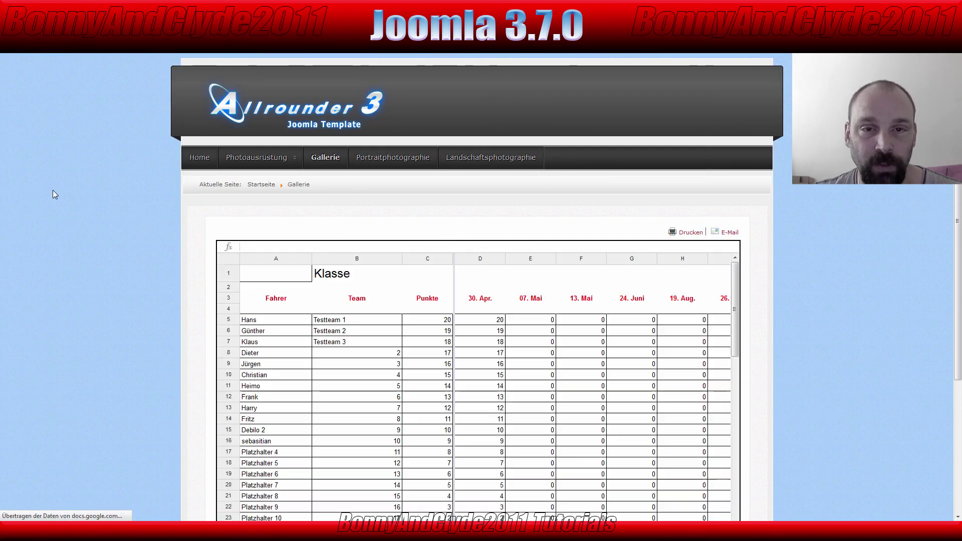
Scroll the Gallerie page to check the 'View in full screen' link is back under the spreadsheet
{"action": "scroll", "coordinate": [59, 190], "scroll_direction": "down", "scroll_amount": 3}
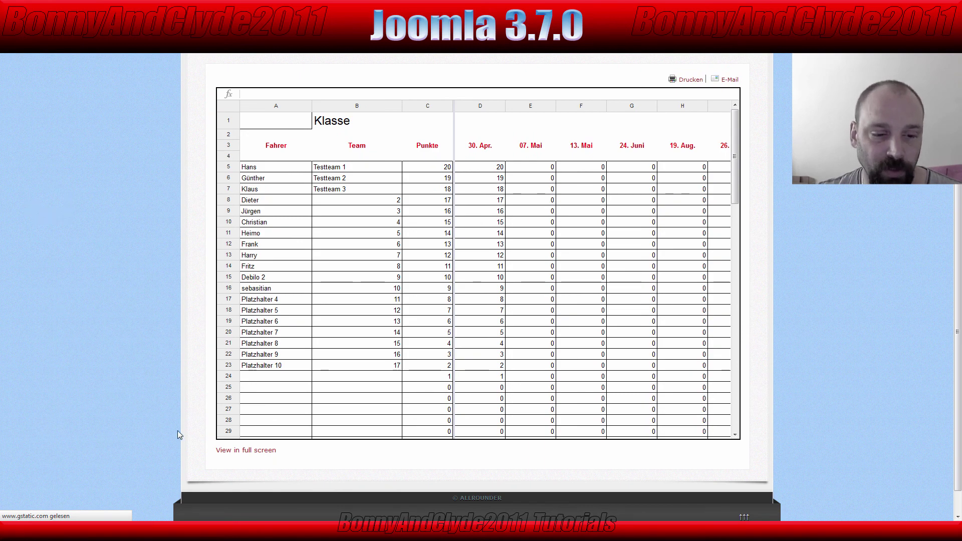
{"action": "scroll", "coordinate": [236, 458], "scroll_direction": "up", "scroll_amount": 3}
{"action": "scroll", "coordinate": [183, 429], "scroll_direction": "down", "scroll_amount": 3}
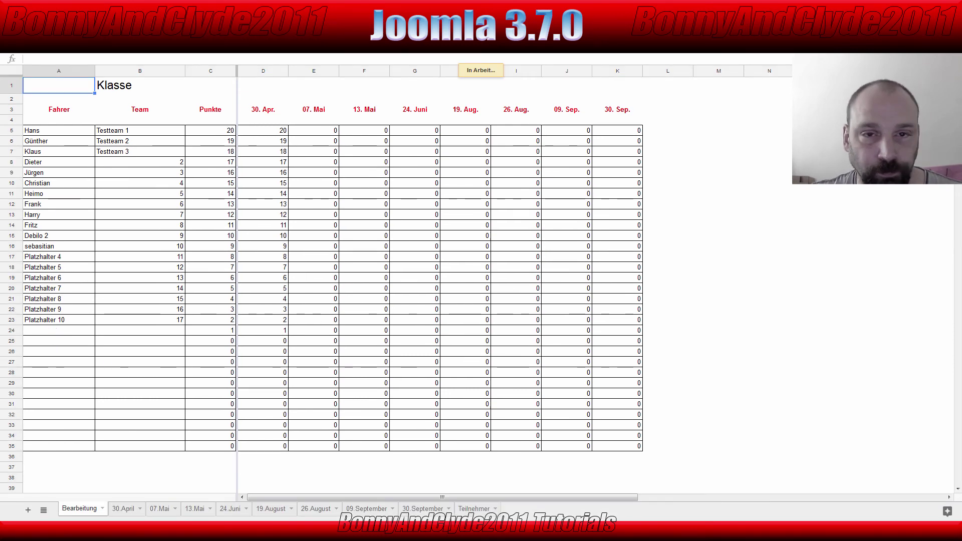
Leave browser full screen, reload, and widen the browser window to show more columns
{"action": "key", "text": "F11"}
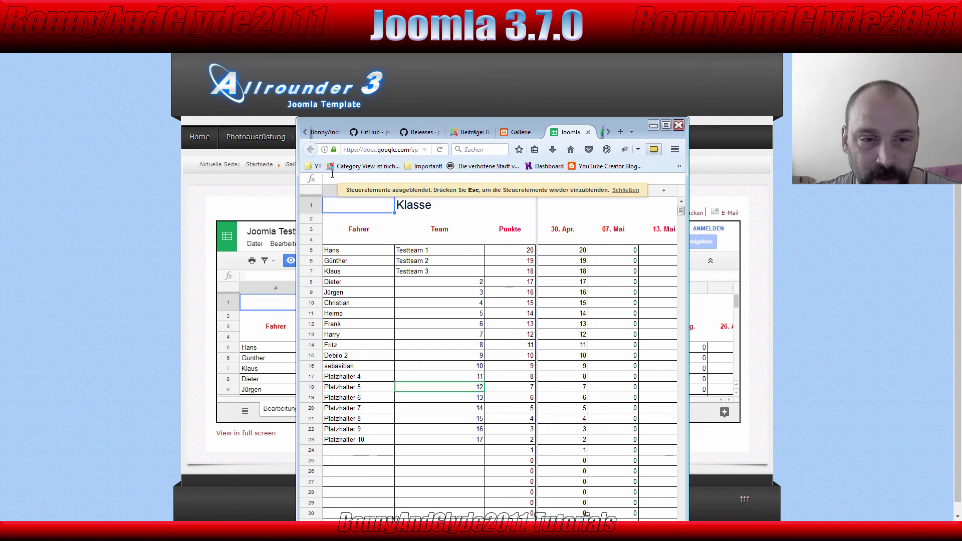
{"action": "key", "text": "F5"}
{"action": "left_click_drag", "start_coordinate": [299, 184], "coordinate": [79, 184]}
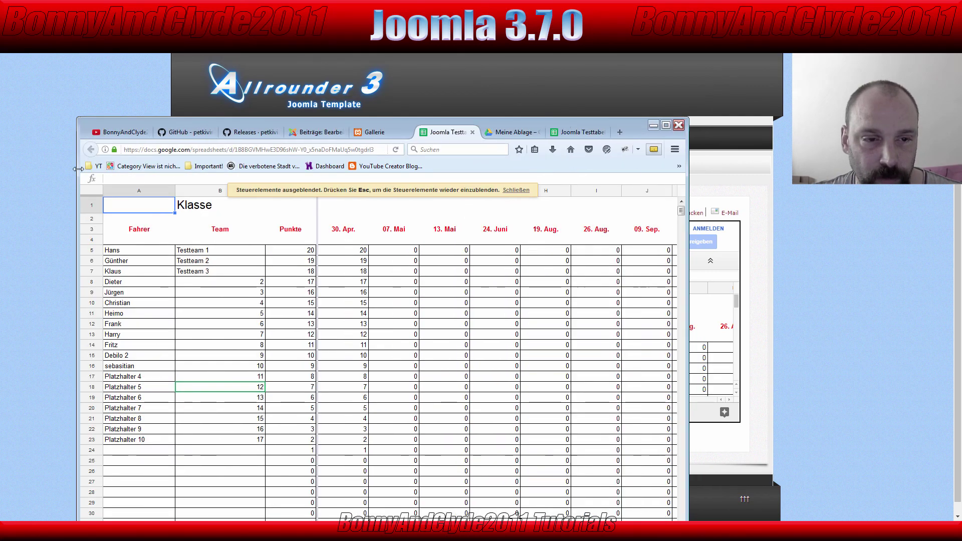
Move the browser window up and view the 30.April, then the 07.Mai sheet
{"action": "left_click_drag", "start_coordinate": [135, 148], "coordinate": [381, 150]}
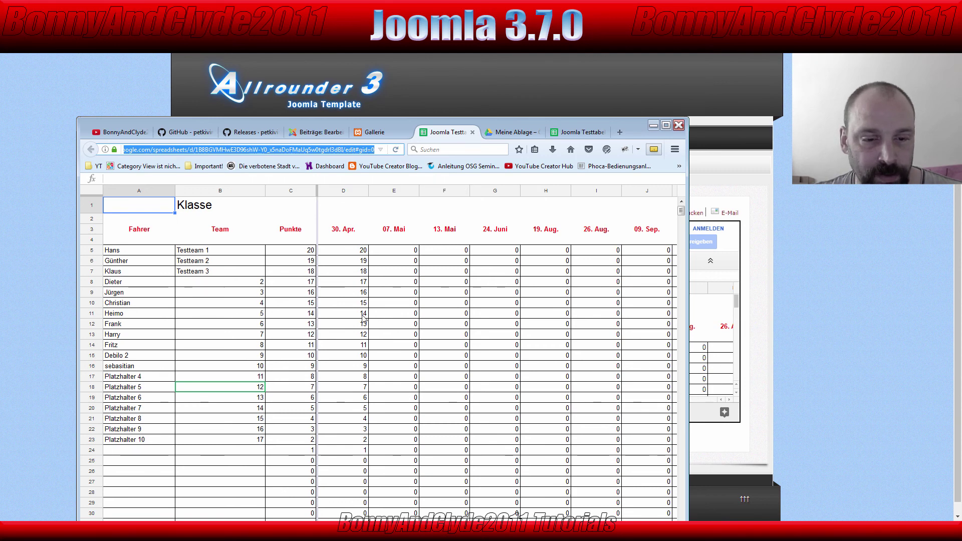
{"action": "left_click_drag", "start_coordinate": [396, 122], "coordinate": [416, 2]}
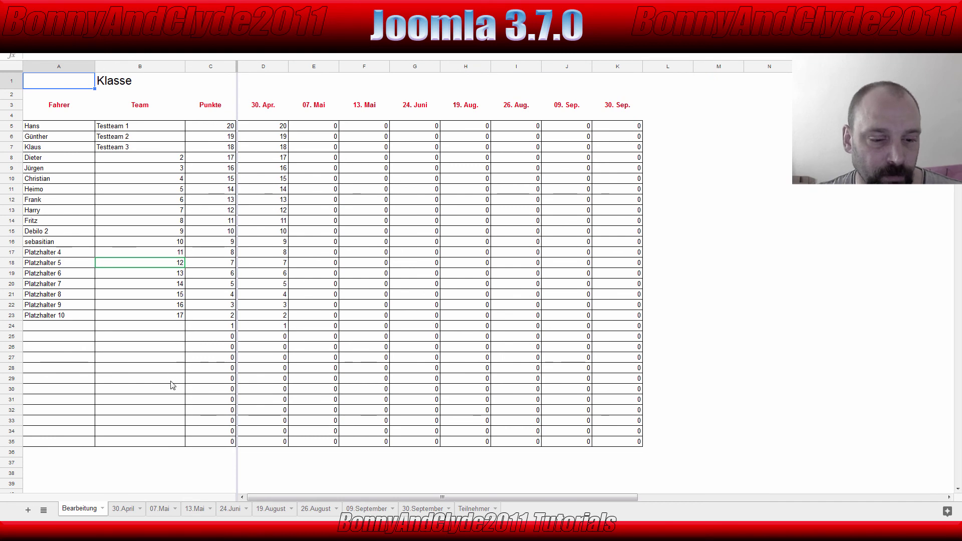
{"action": "left_click", "coordinate": [125, 509]}
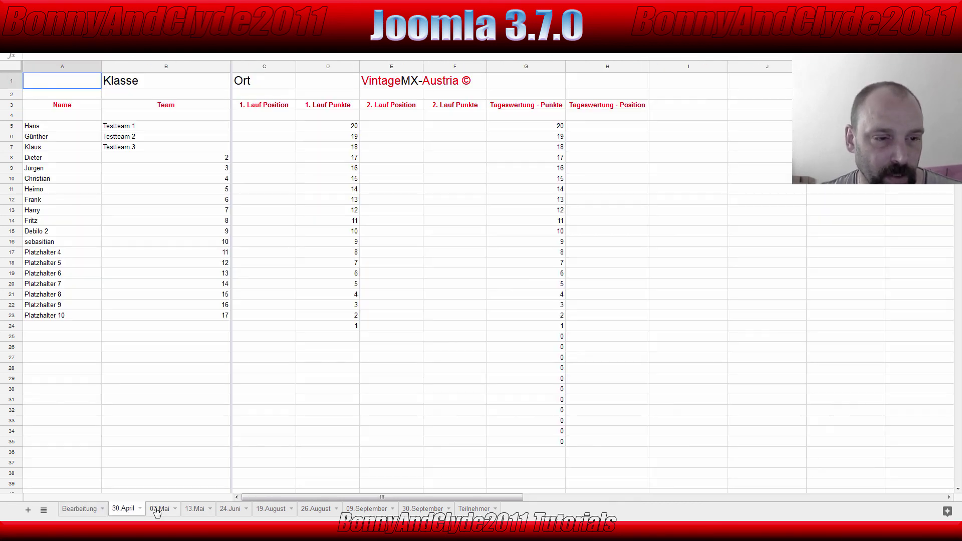
{"action": "left_click", "coordinate": [160, 511]}
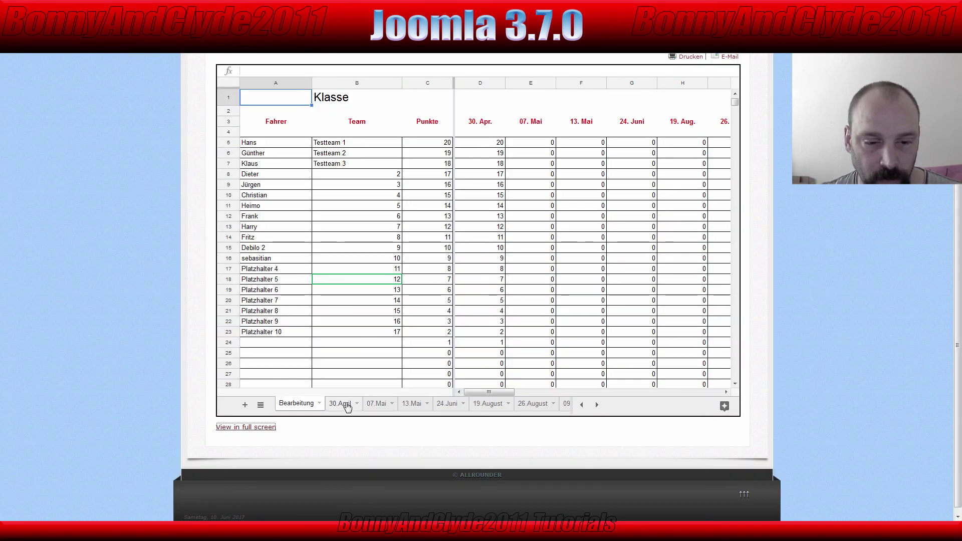
Reload the Gallerie page with F5 to refresh the embedded Name and Lauf sheet
{"action": "key", "text": "F5"}
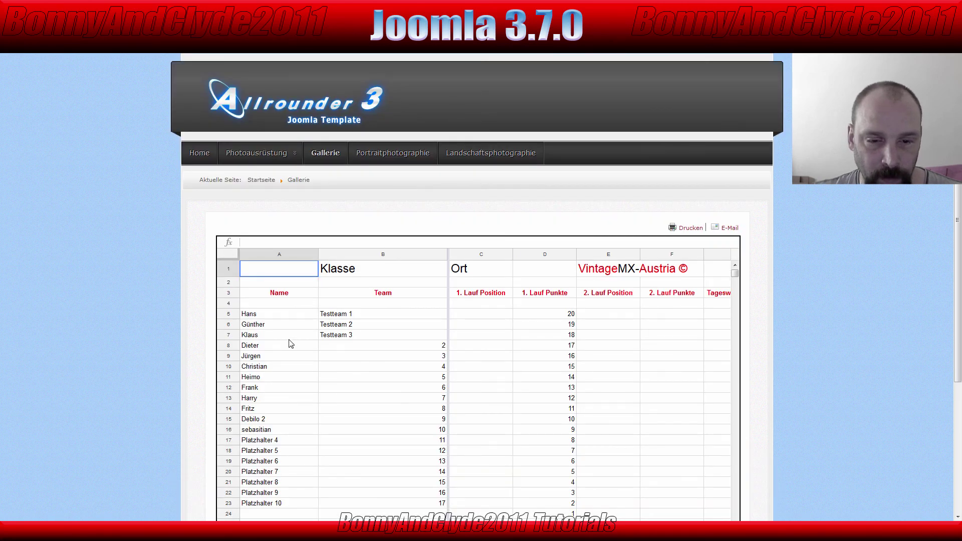